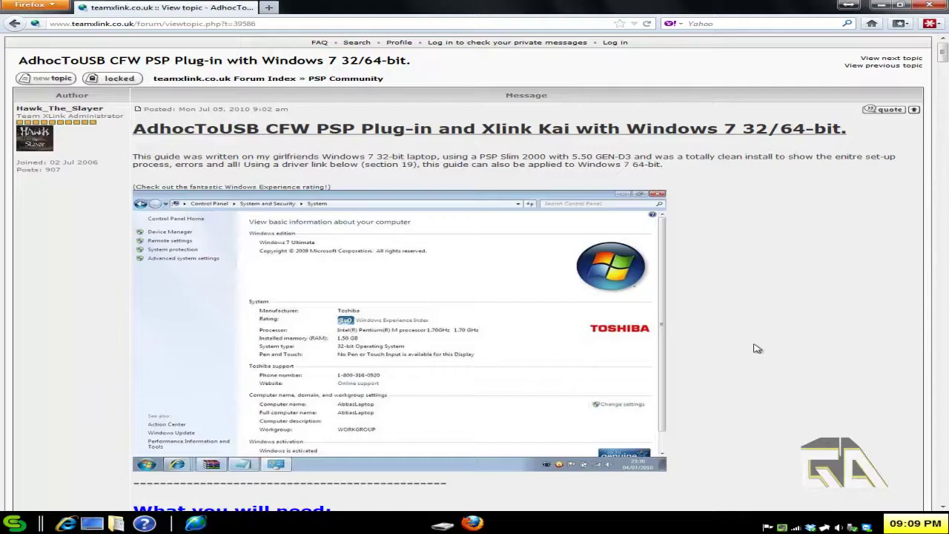
Skim the AdhocToUSB guide's requirements and bring up the CORSAIR (K:) drive window.
scroll(699, 259, down, 10)
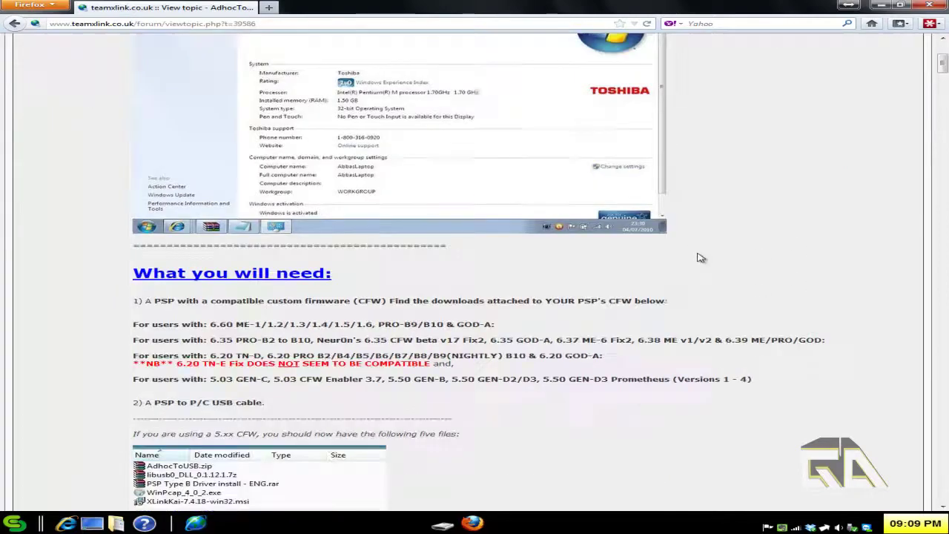
scroll(683, 297, up, 5)
scroll(682, 310, down, 15)
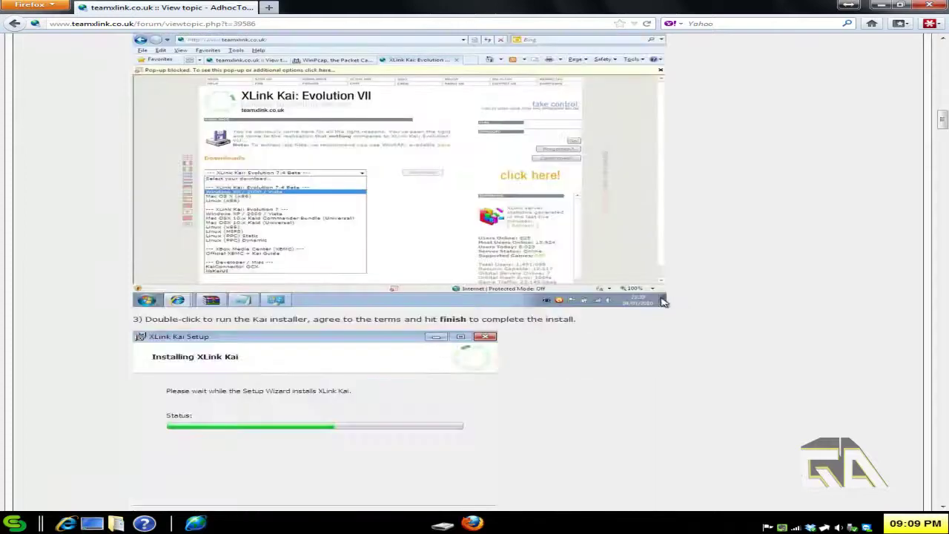
scroll(664, 303, up, 20)
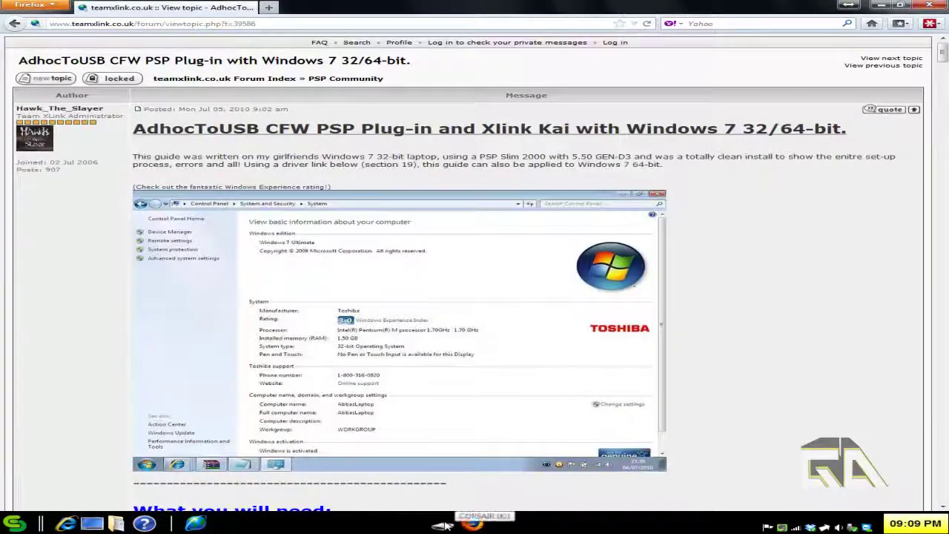
click(443, 524)
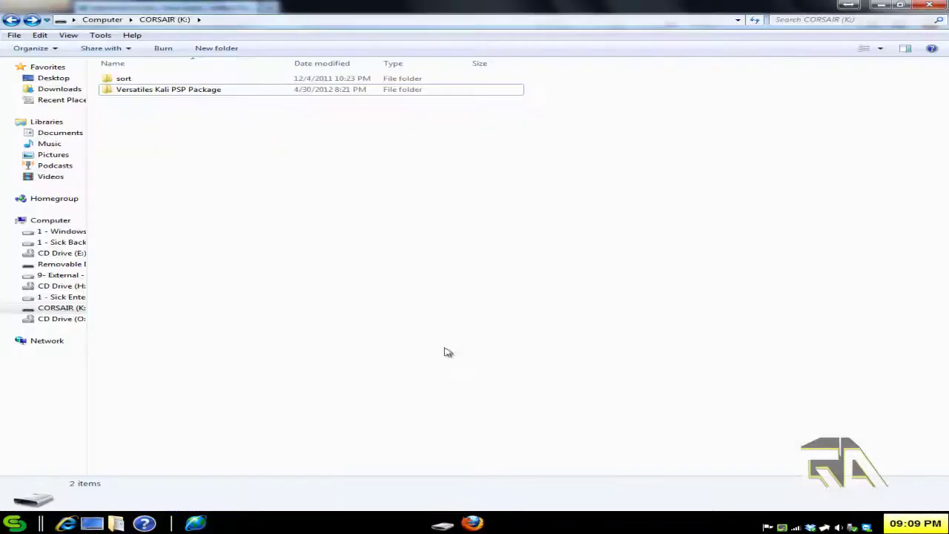
Open Versatiles Kali PSP Package and then its AdhocToUSBv2_for_6xx folder.
double_click(194, 90)
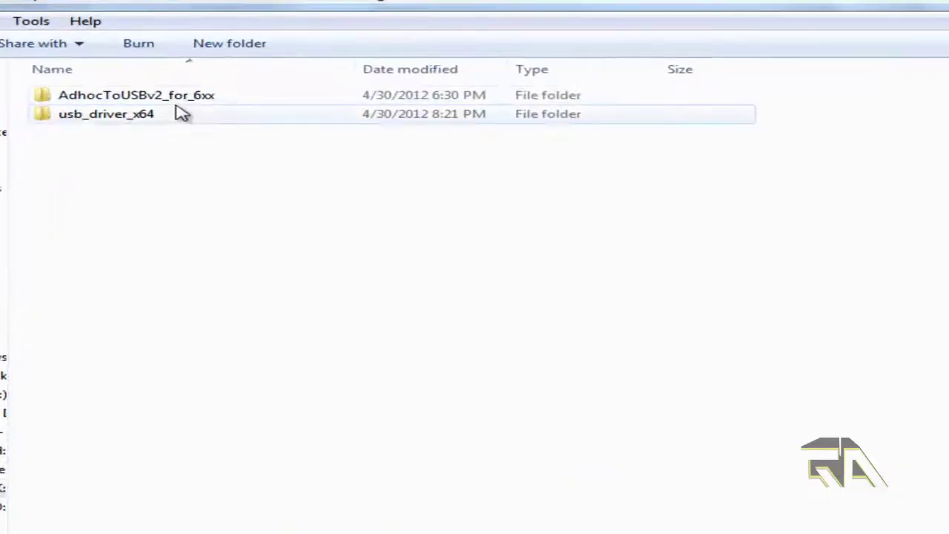
double_click(181, 101)
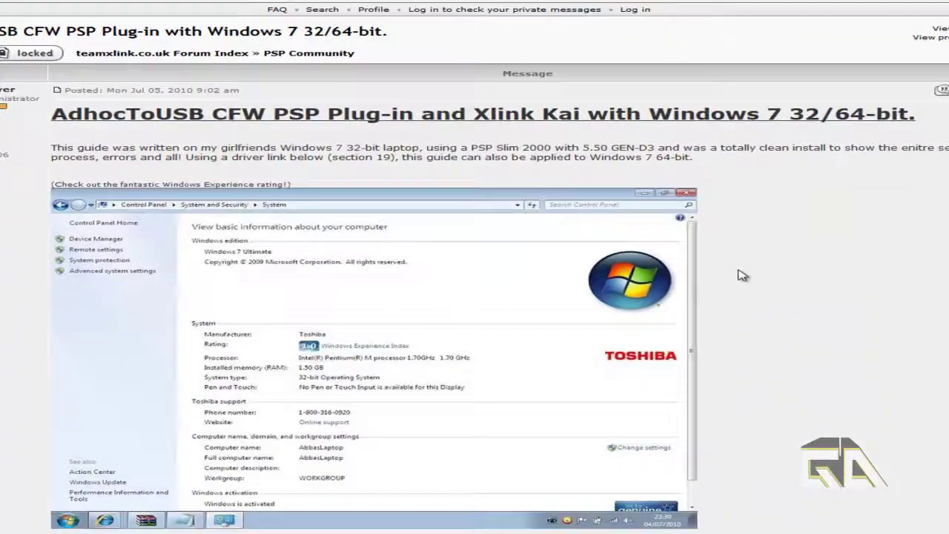
Read the guide through the WinPcap, Kai configuration, loopback adapter, bridge and Metrics sections.
scroll(712, 297, down, 5)
scroll(708, 287, down, 6)
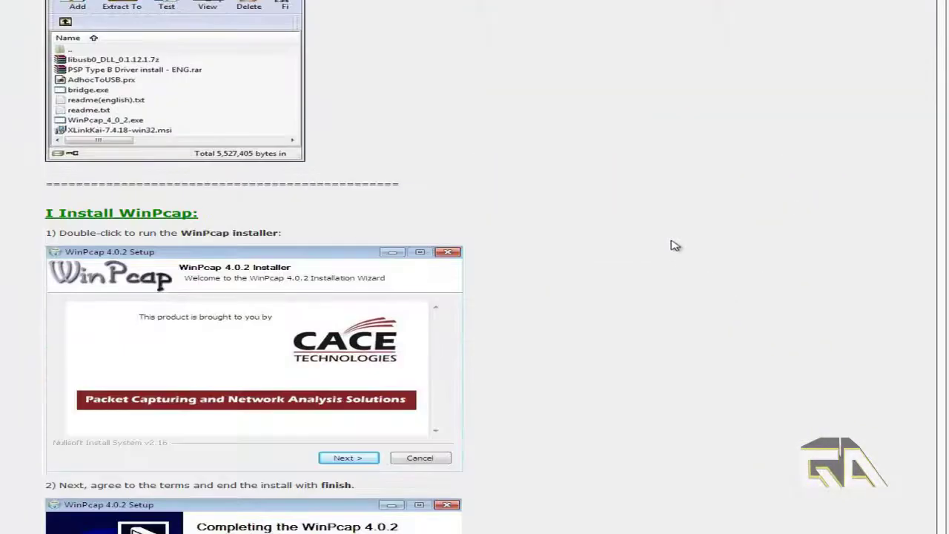
scroll(490, 201, down, 3)
scroll(286, 209, down, 6)
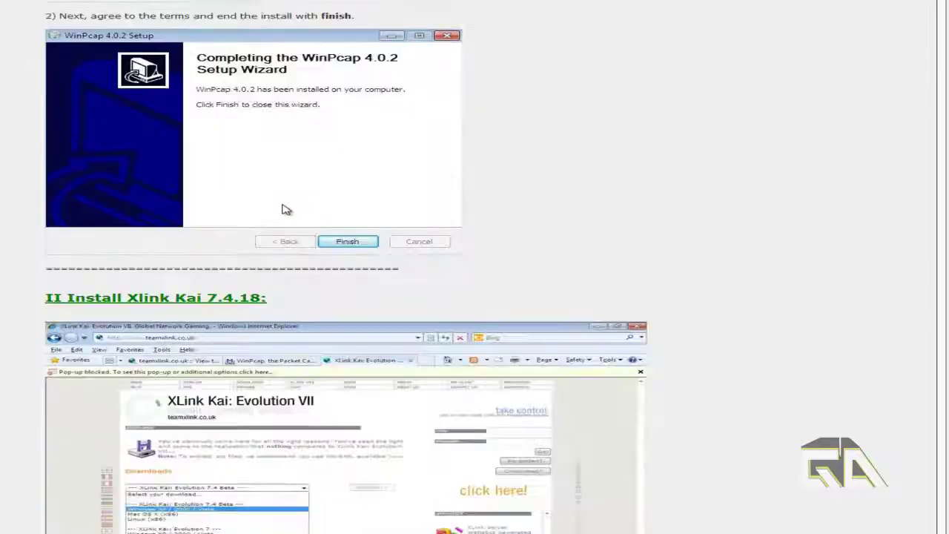
scroll(364, 230, down, 4)
scroll(353, 223, down, 4)
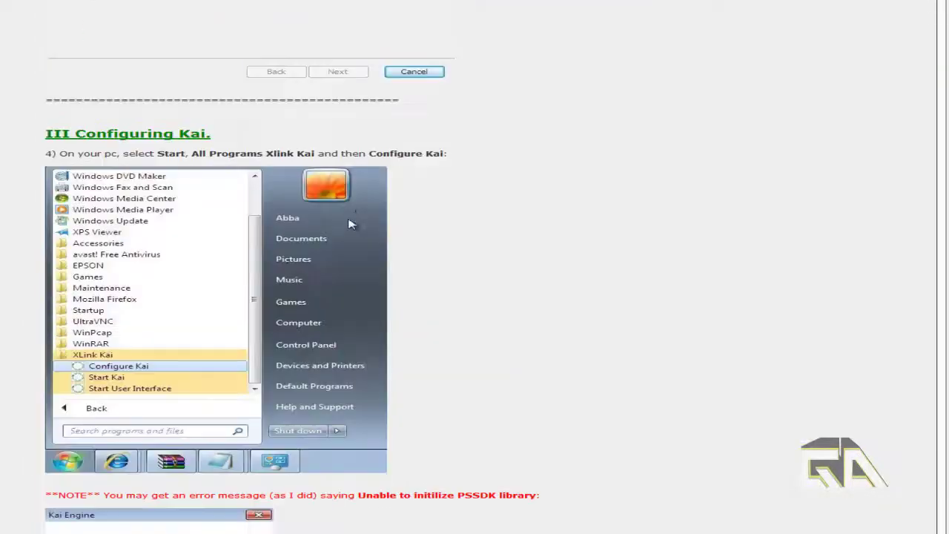
scroll(445, 201, down, 3)
scroll(356, 223, down, 2)
scroll(312, 244, down, 2)
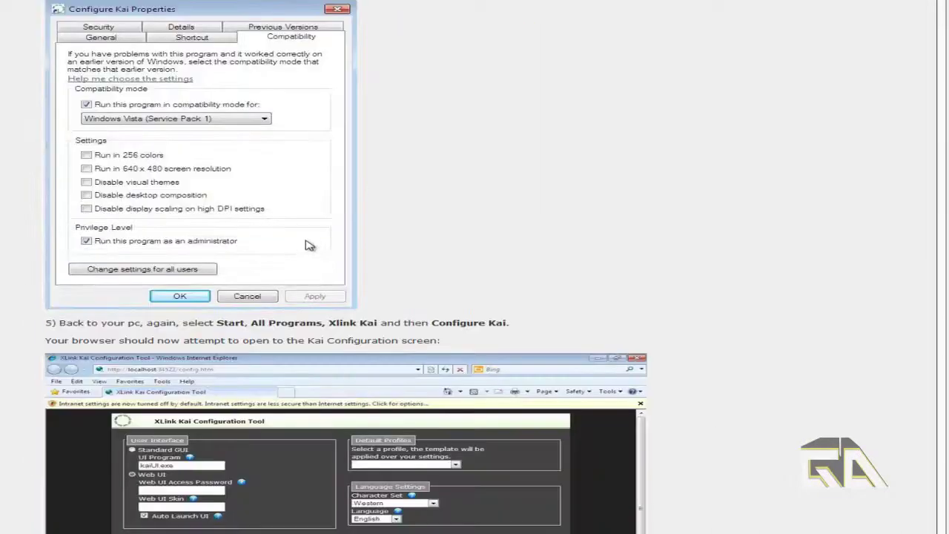
scroll(386, 245, down, 3)
scroll(400, 252, down, 3)
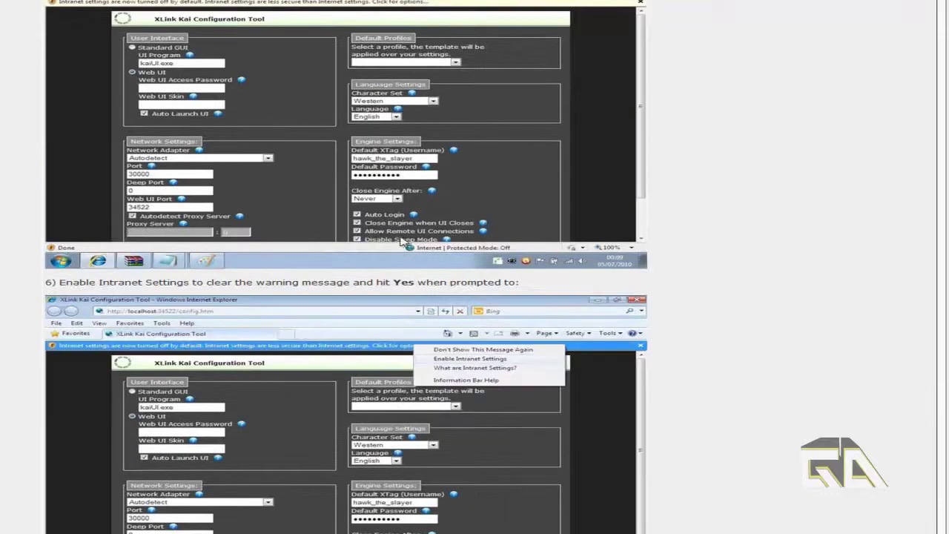
scroll(408, 230, down, 4)
scroll(406, 226, down, 3)
scroll(412, 212, down, 3)
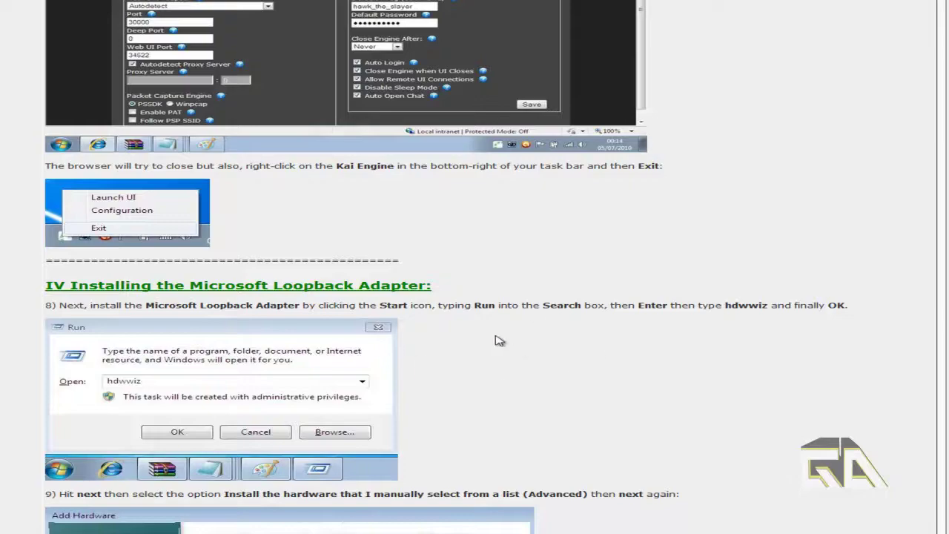
scroll(490, 343, down, 3)
scroll(300, 281, down, 9)
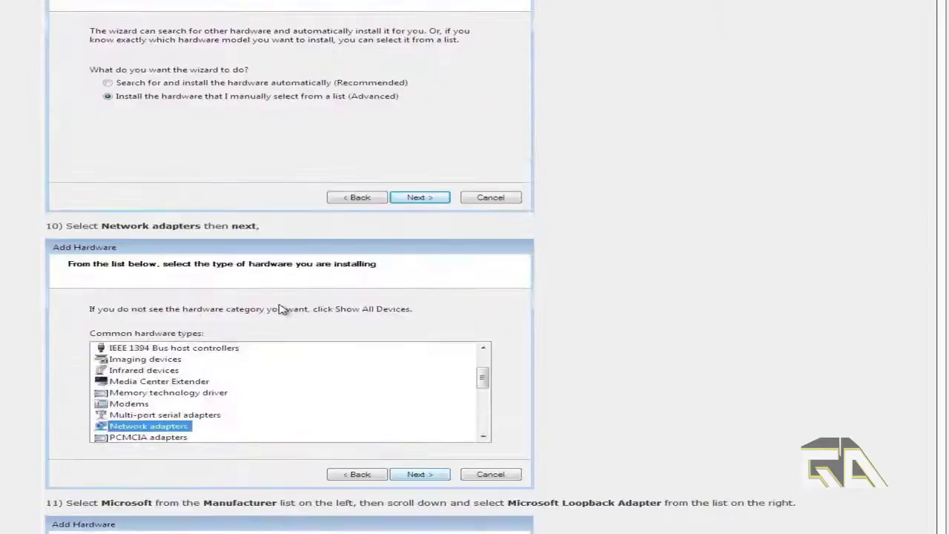
scroll(284, 302, down, 2)
scroll(422, 322, down, 5)
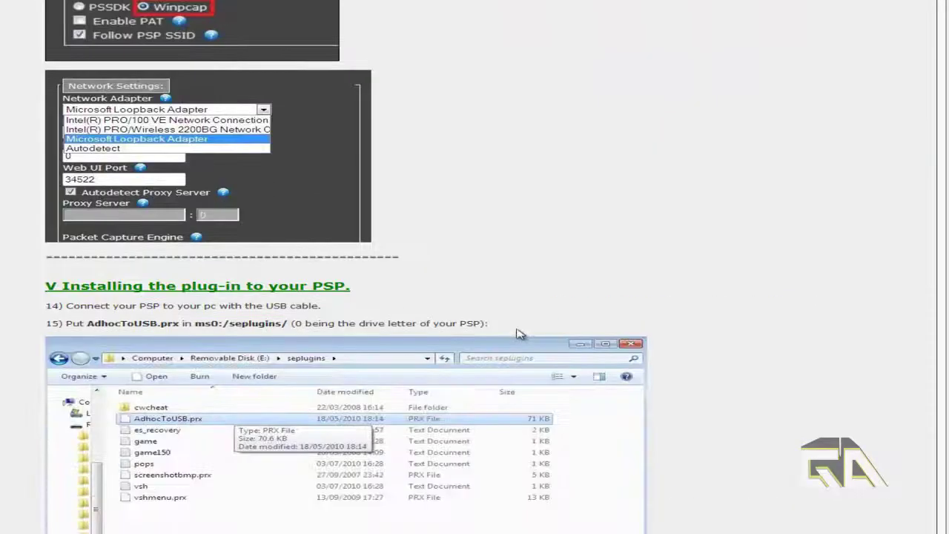
scroll(366, 307, down, 3)
scroll(338, 309, down, 9)
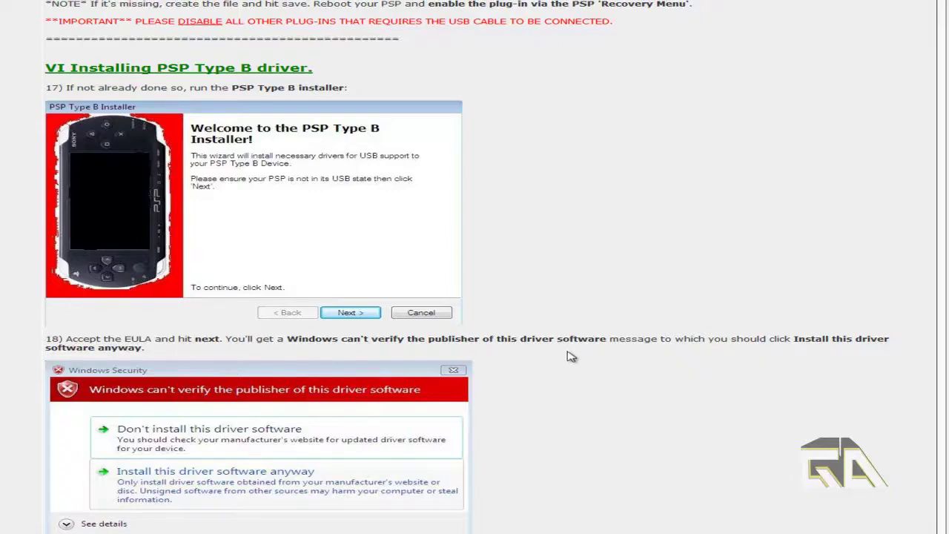
scroll(553, 312, down, 3)
scroll(544, 279, down, 3)
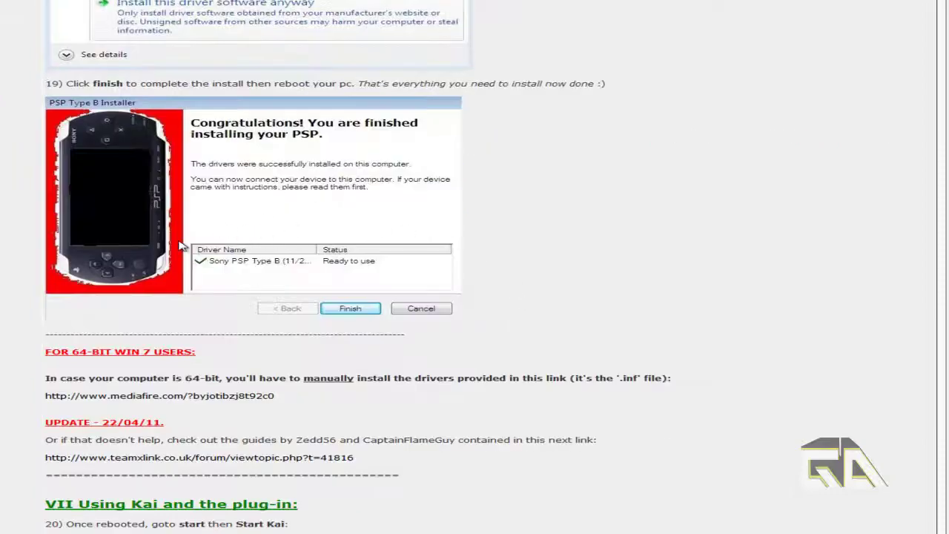
scroll(366, 212, down, 5)
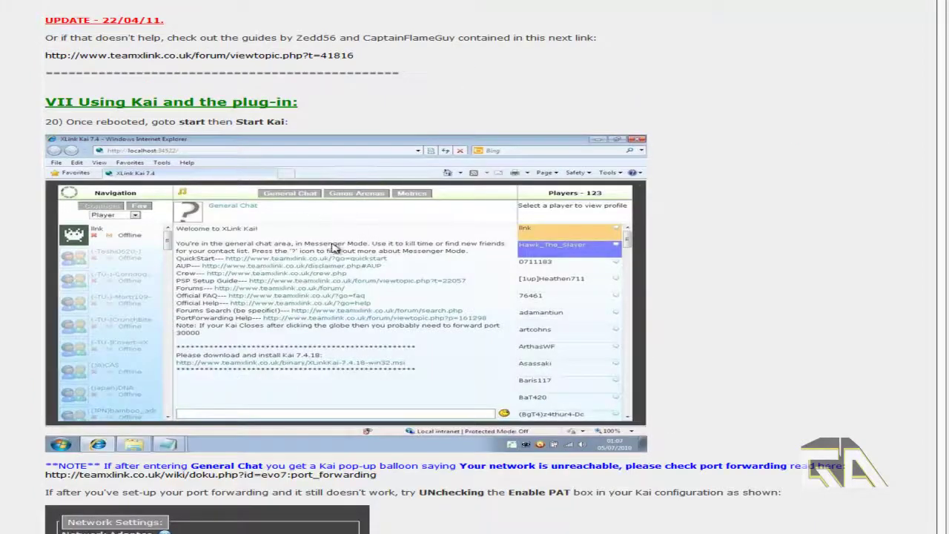
scroll(330, 244, down, 1)
scroll(330, 245, down, 2)
scroll(301, 252, down, 1)
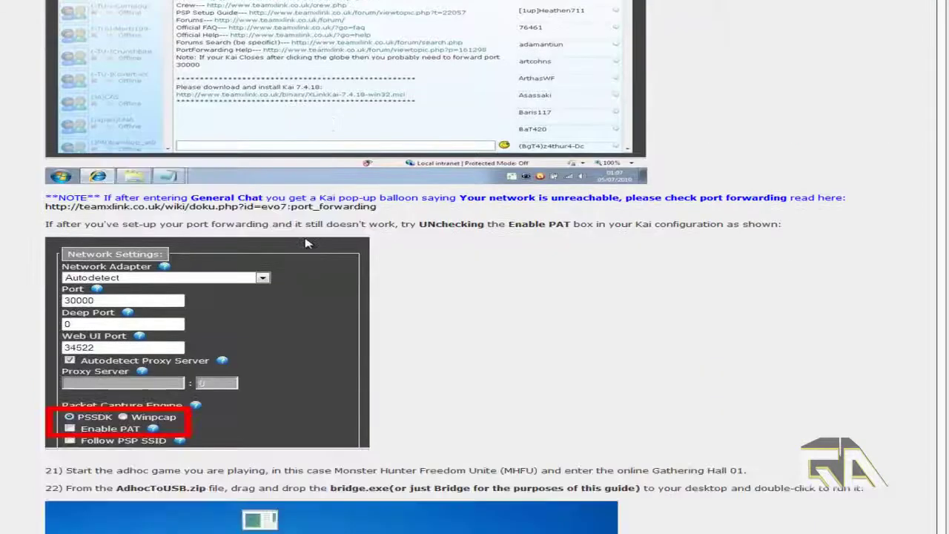
scroll(301, 313, down, 2)
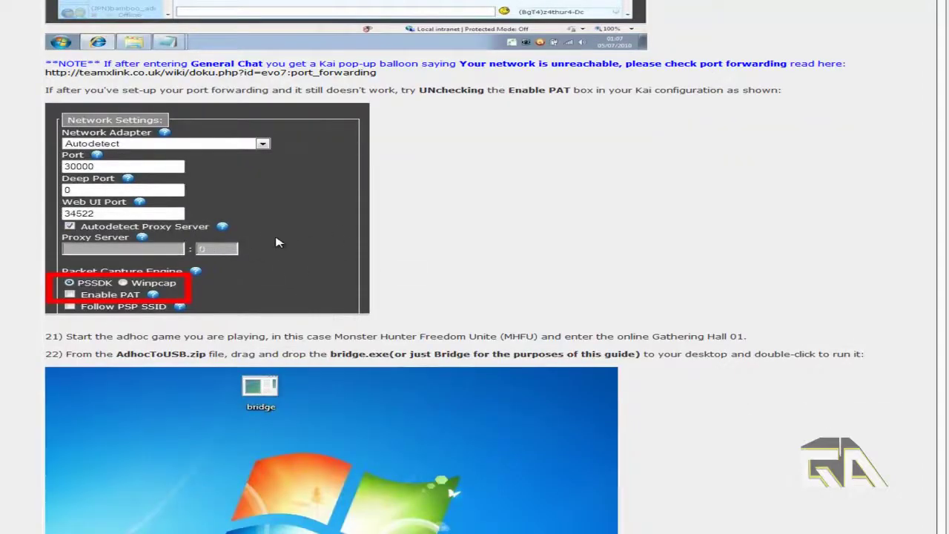
scroll(279, 242, down, 8)
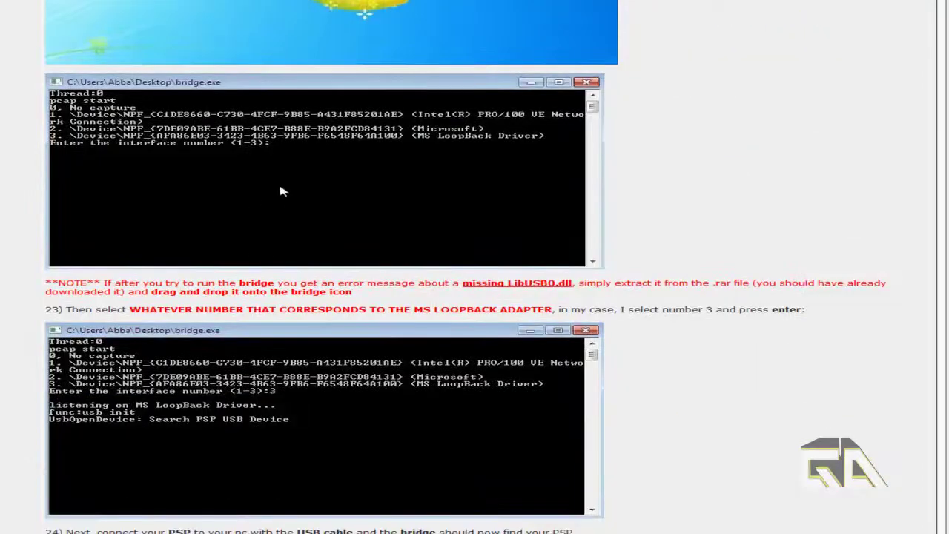
scroll(231, 319, down, 14)
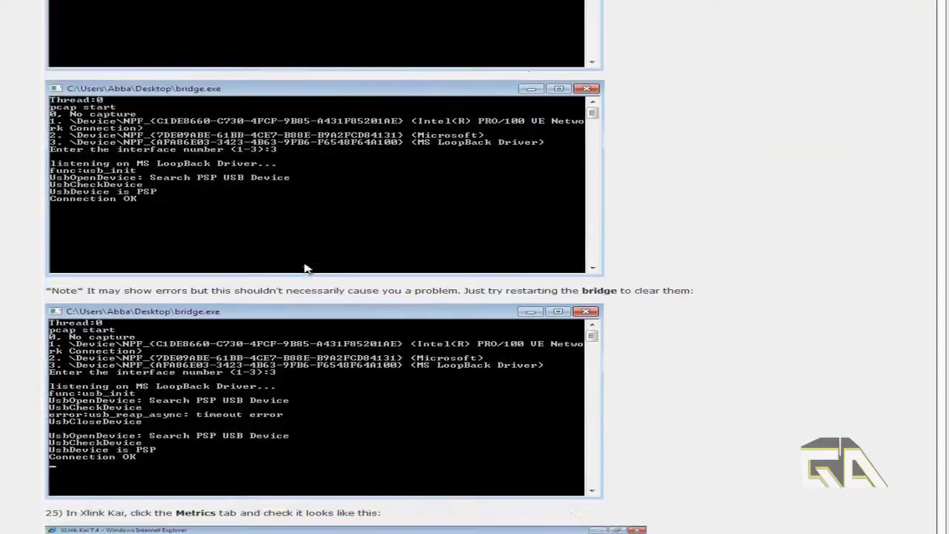
scroll(309, 267, down, 15)
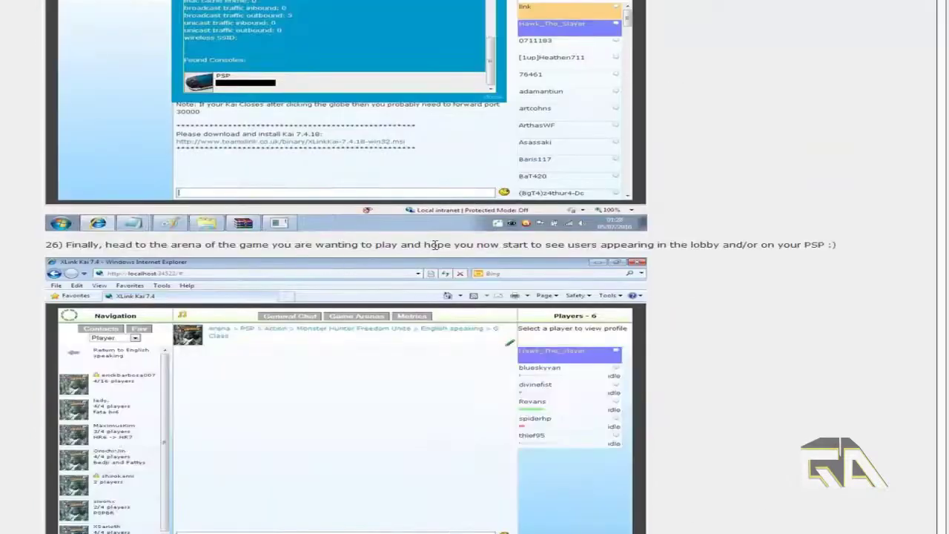
scroll(668, 225, down, 3)
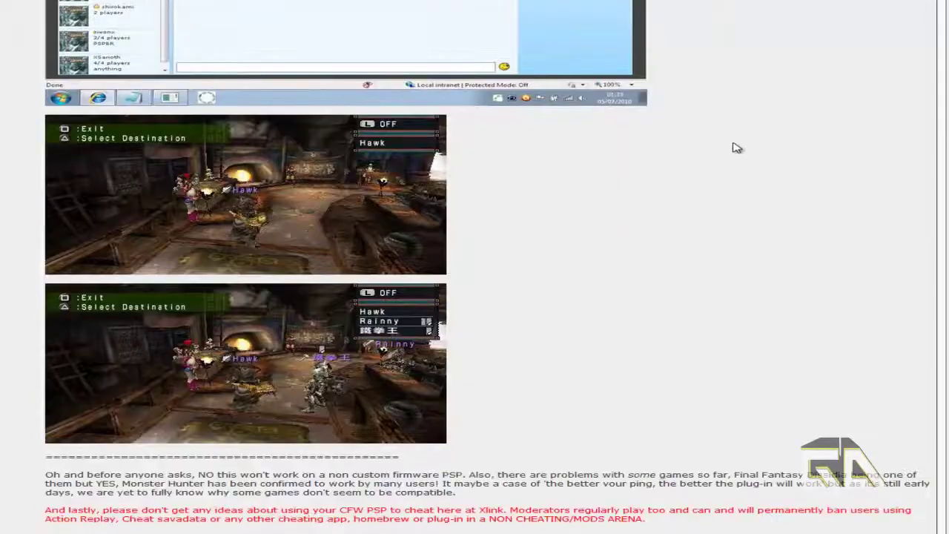
scroll(734, 152, up, 3)
scroll(734, 151, up, 5)
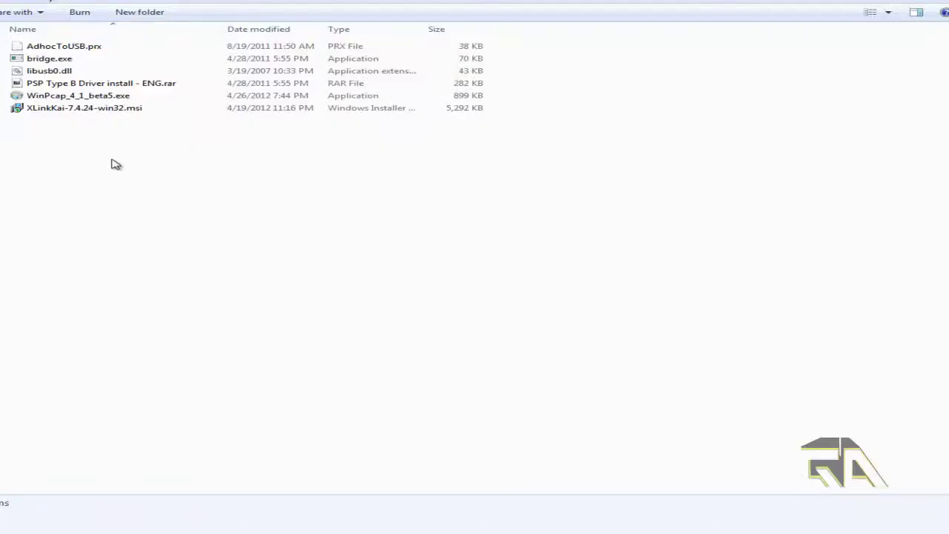
Run WinPcap_4_1_beta5.exe, dismiss the already-installed notice, and inspect its compatibility properties.
double_click(102, 97)
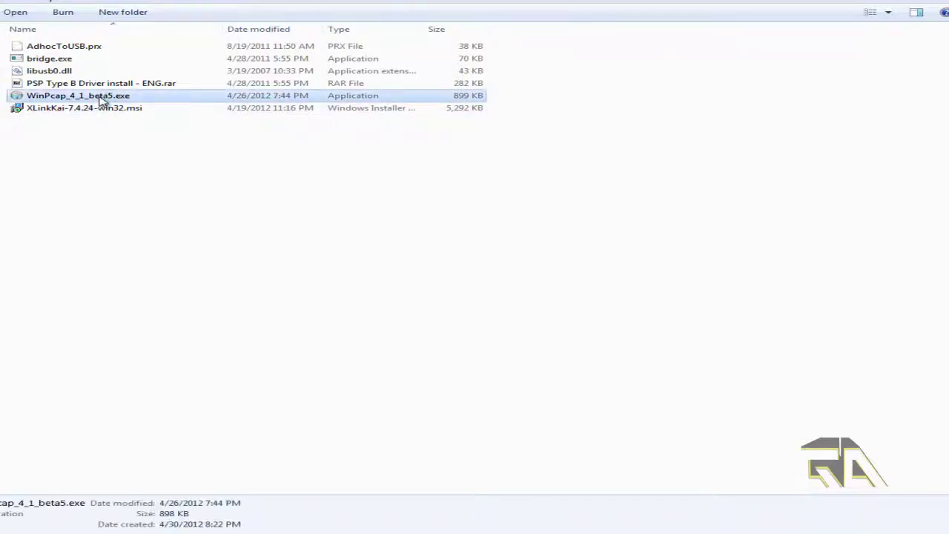
click(575, 297)
right_click(117, 99)
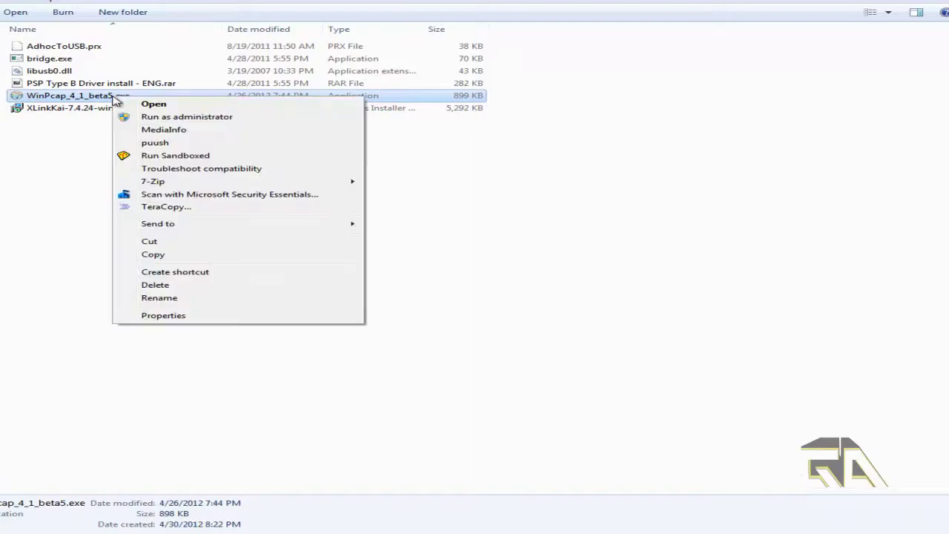
click(261, 316)
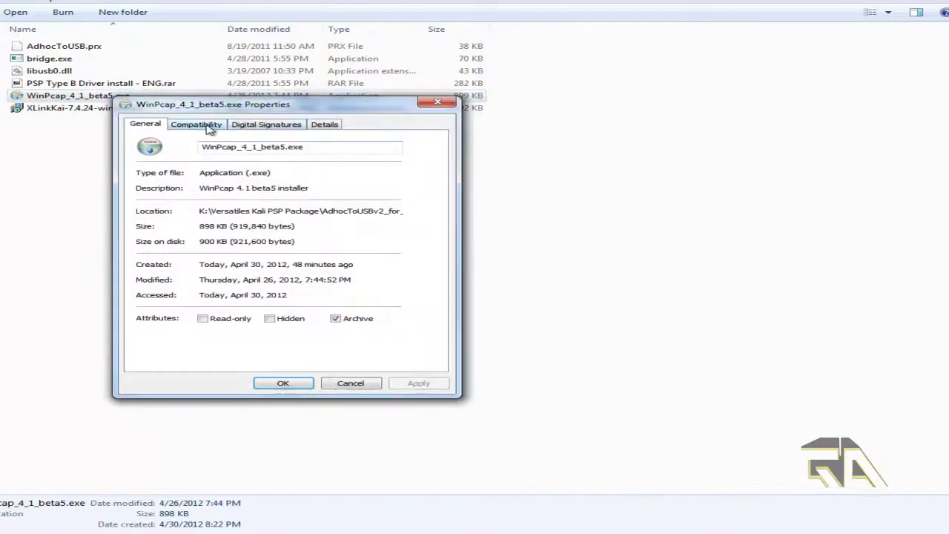
click(195, 124)
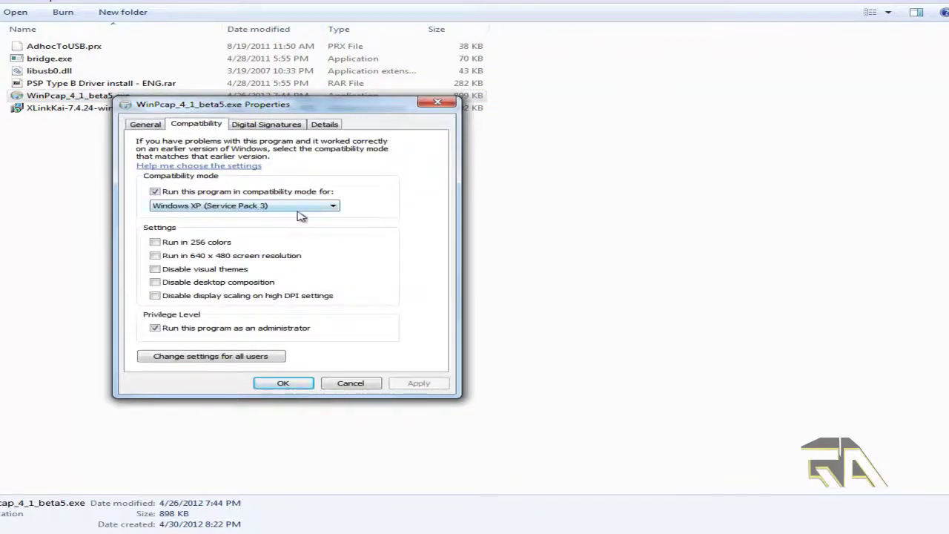
click(350, 383)
Rerun the WinPcap installer, abort the reinstall, and select the XLink Kai msi package.
double_click(104, 96)
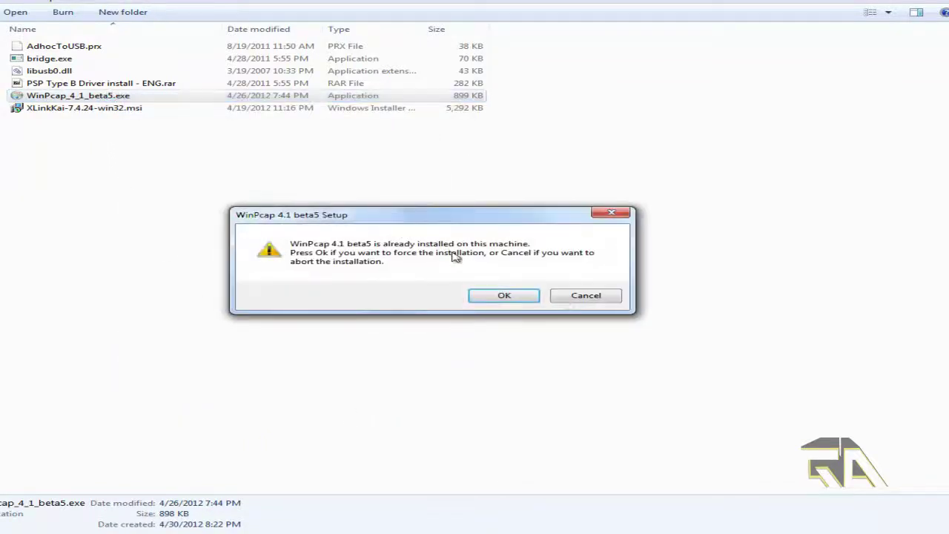
key(Escape)
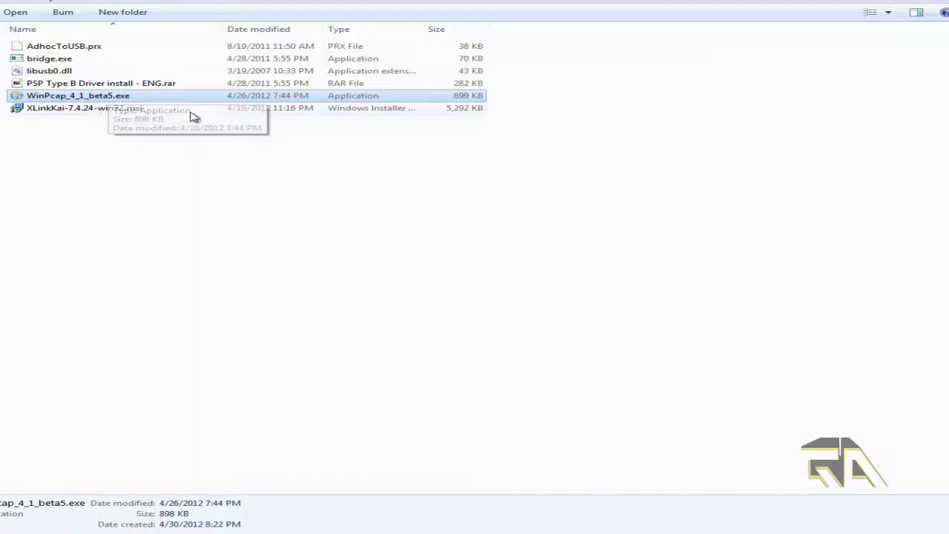
click(146, 198)
click(102, 113)
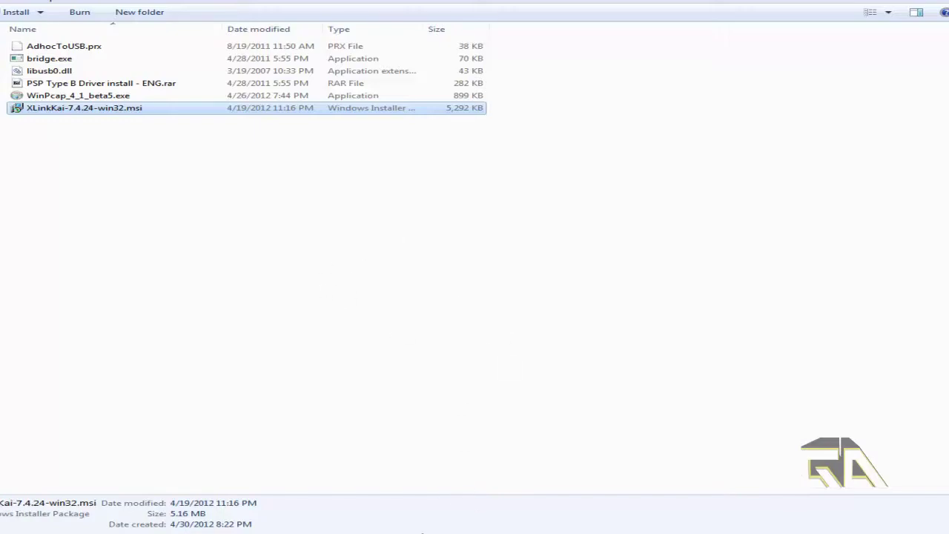
Scroll from the tutorial's top to steps 8–9 on the Add Hardware Wizard.
click(635, 530)
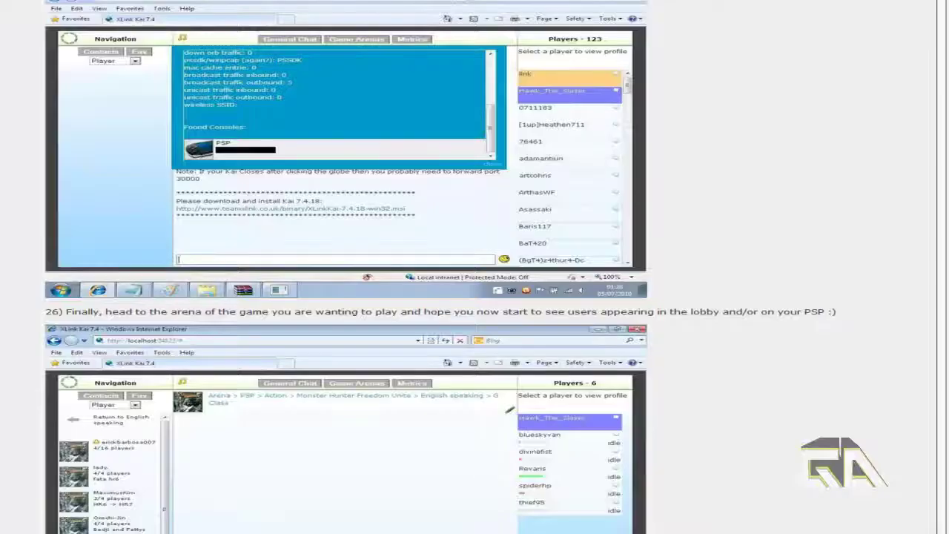
key(Home)
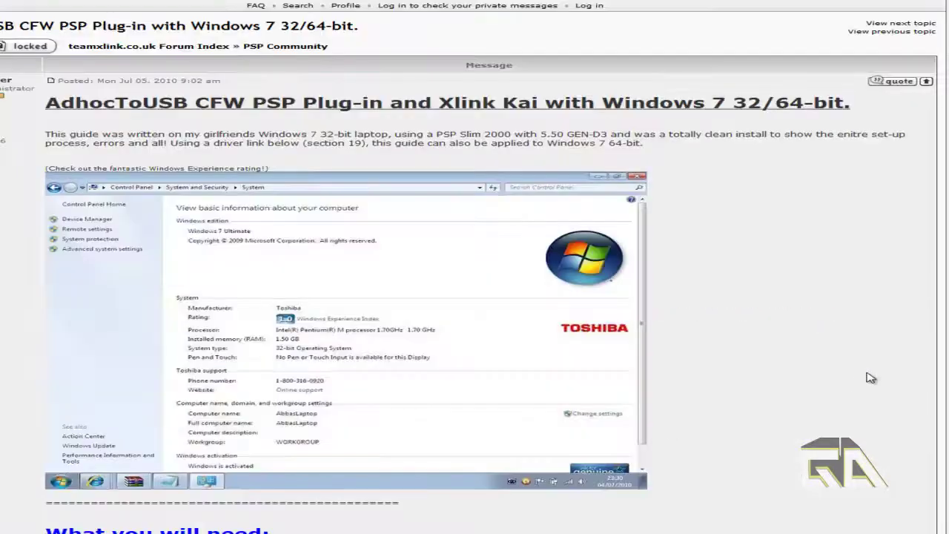
scroll(807, 377, down, 20)
scroll(749, 333, down, 20)
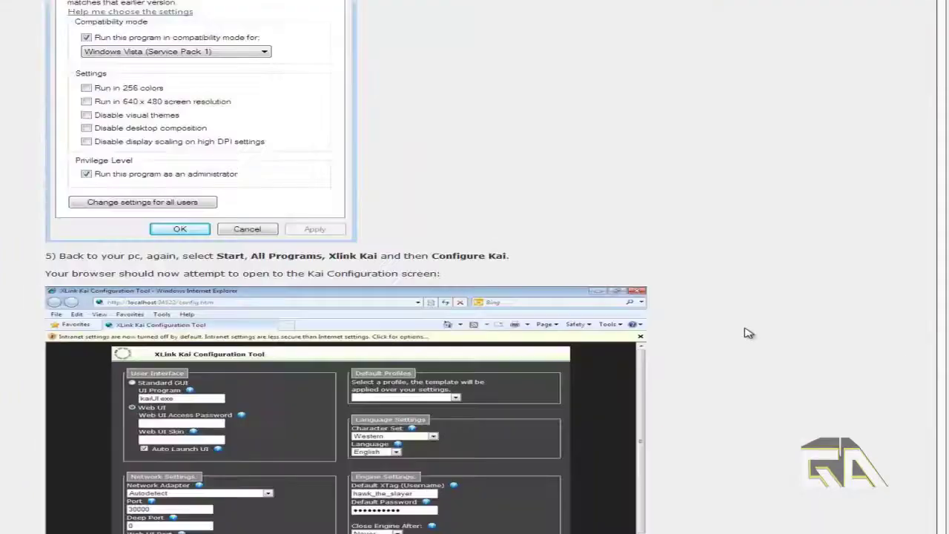
scroll(699, 330, down, 4)
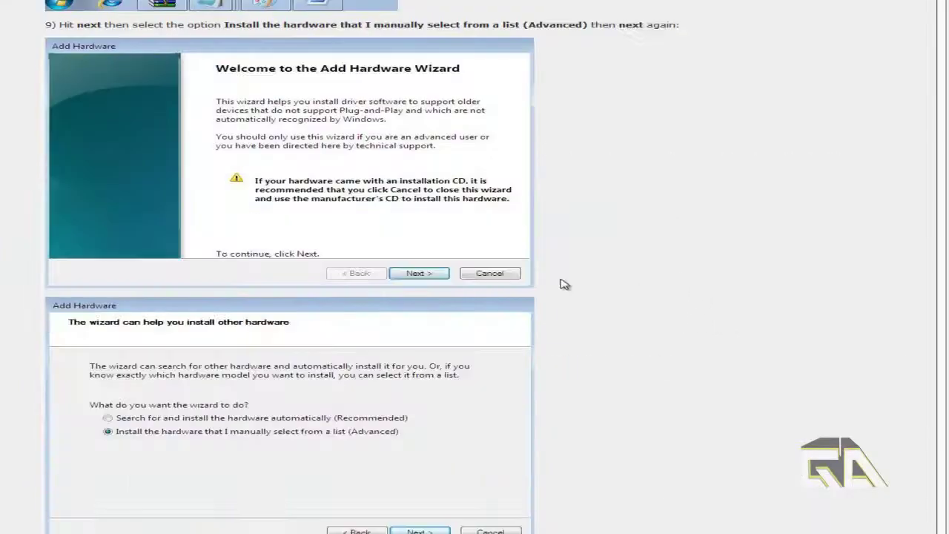
scroll(700, 307, up, 9)
scroll(605, 315, down, 4)
scroll(631, 306, down, 4)
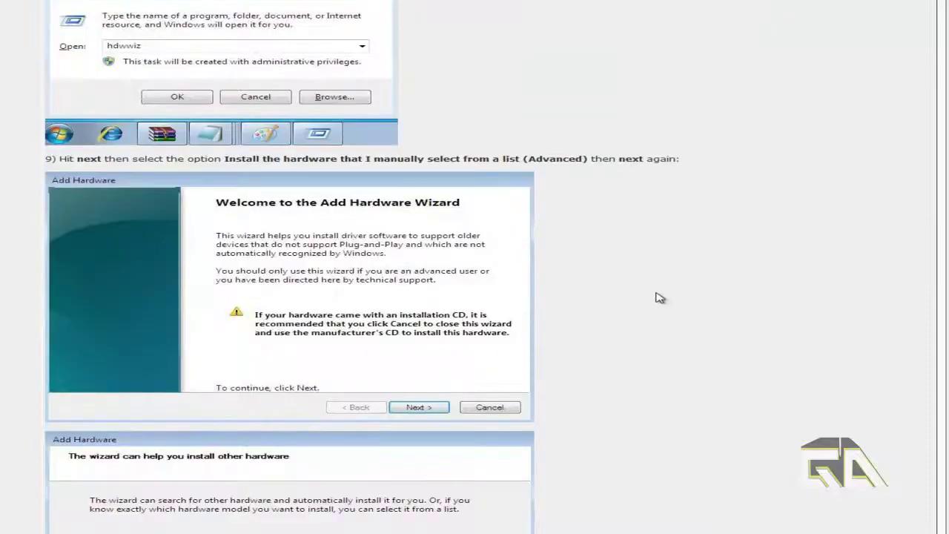
scroll(657, 297, up, 2)
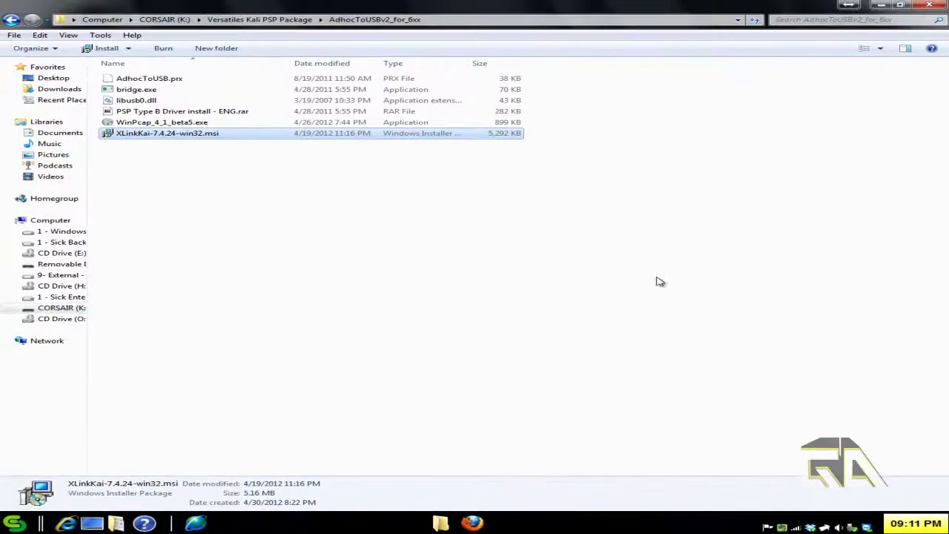
Launch hdwwiz from Run and choose manual installation of a Network adapters device.
click(15, 524)
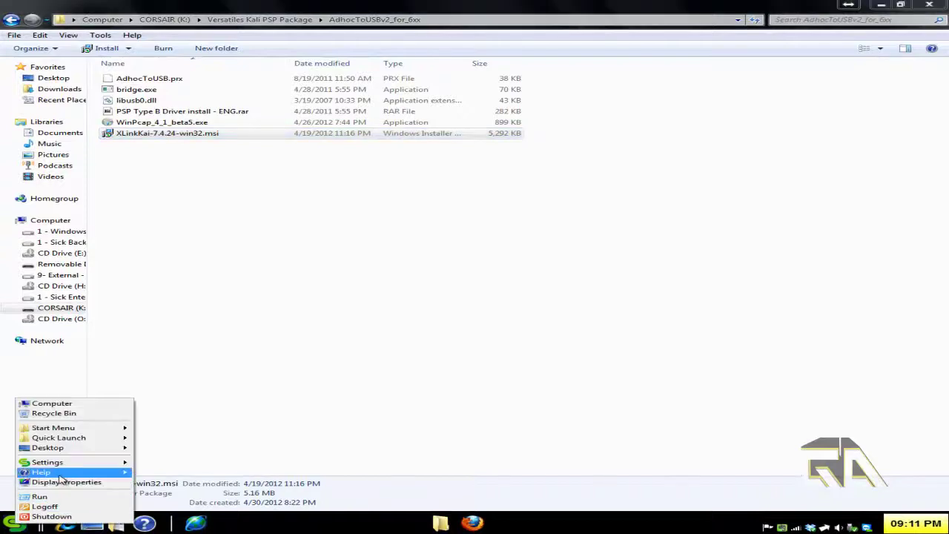
click(65, 502)
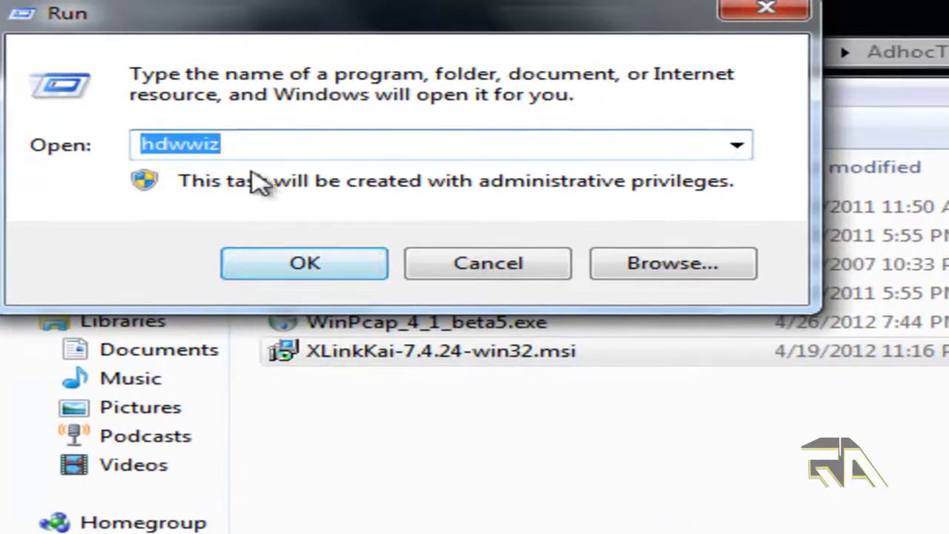
click(319, 265)
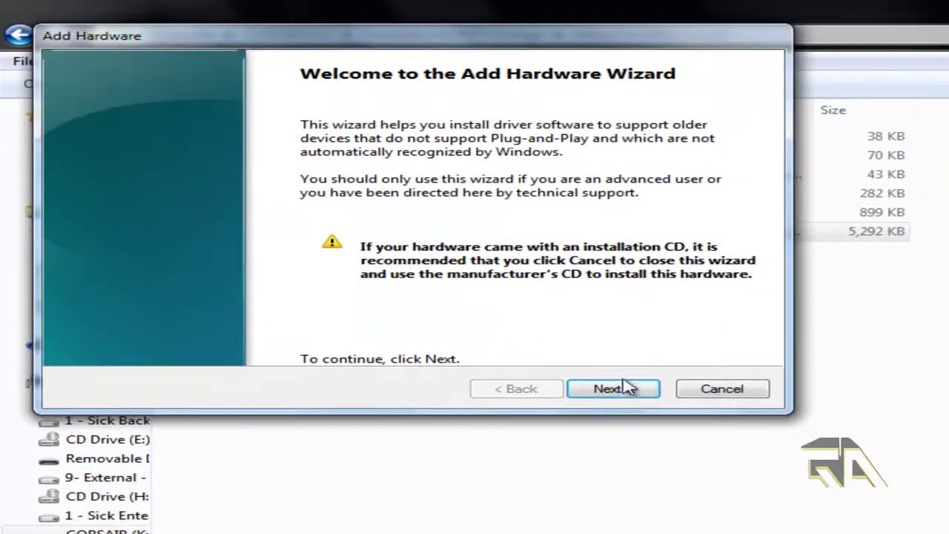
click(633, 389)
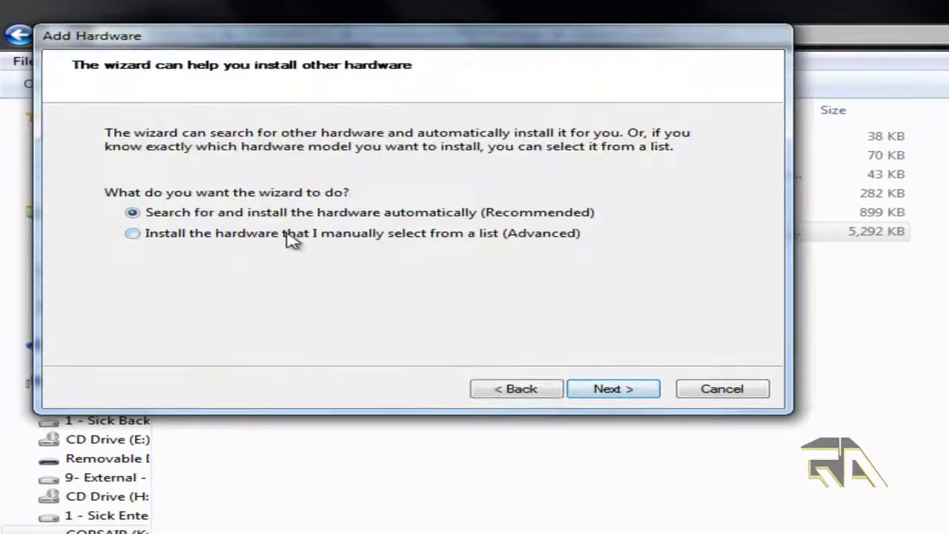
click(291, 236)
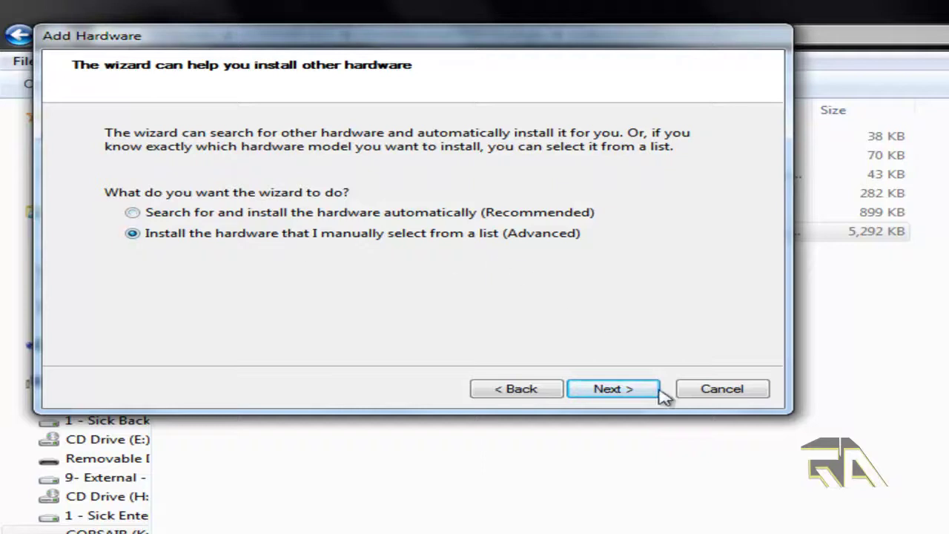
click(631, 389)
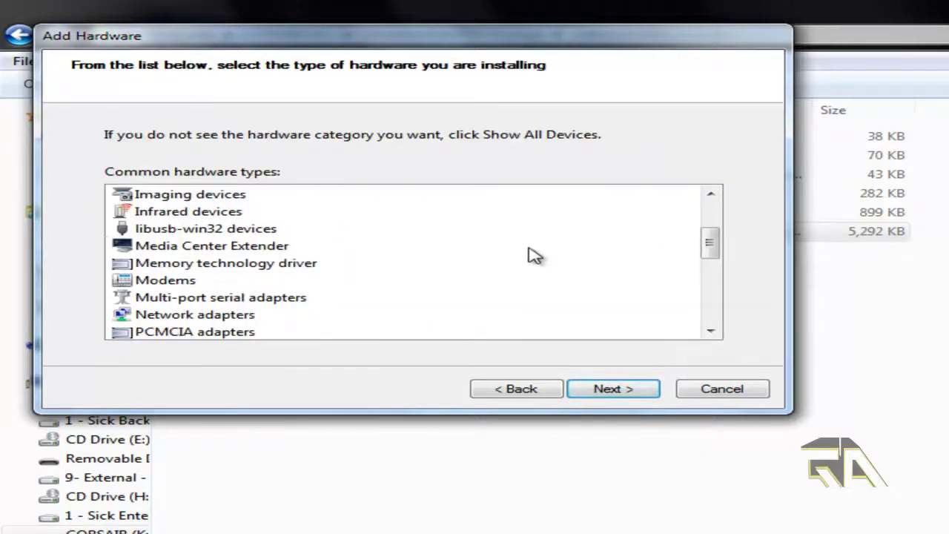
scroll(265, 269, down, 1)
click(230, 267)
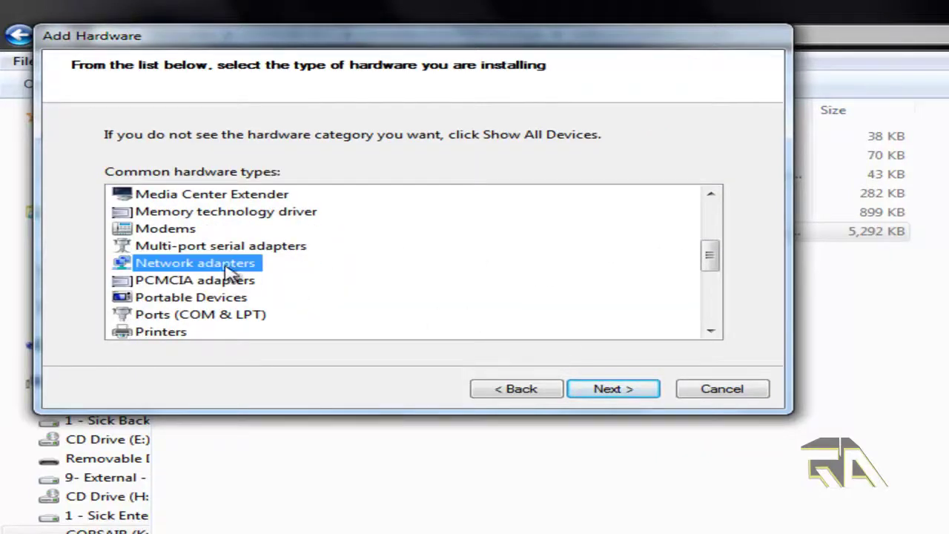
click(637, 407)
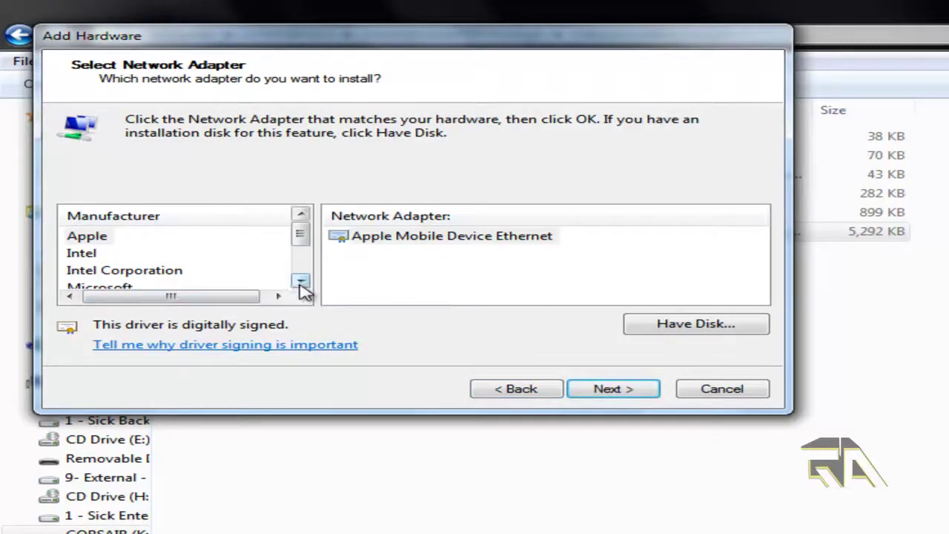
Pick Microsoft Loopback Adapter under Microsoft, install it, and finish the wizard.
click(302, 282)
click(127, 272)
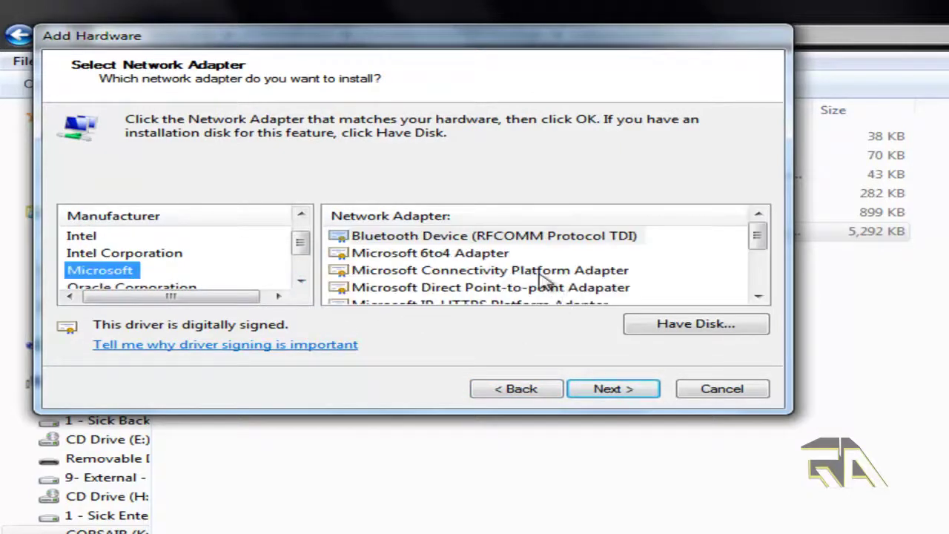
click(555, 270)
scroll(579, 264, down, 3)
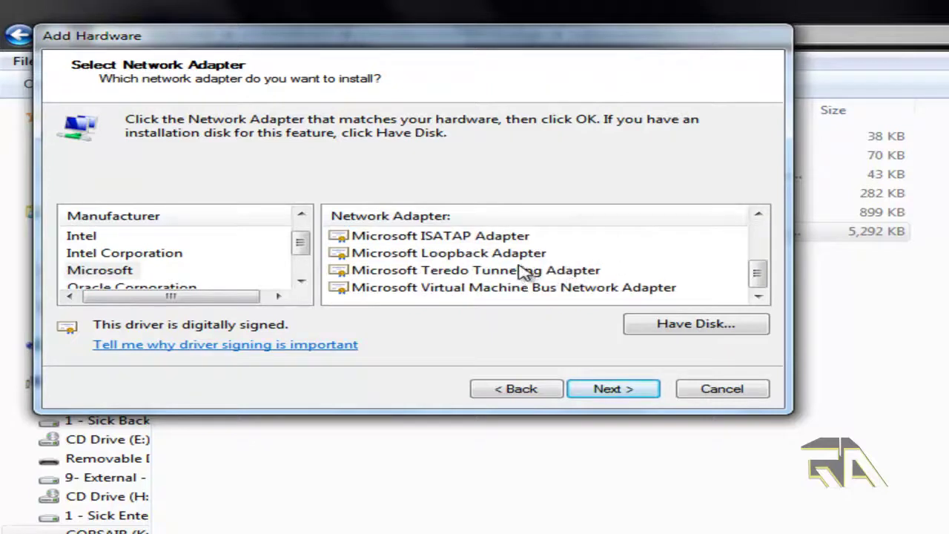
click(517, 254)
click(627, 393)
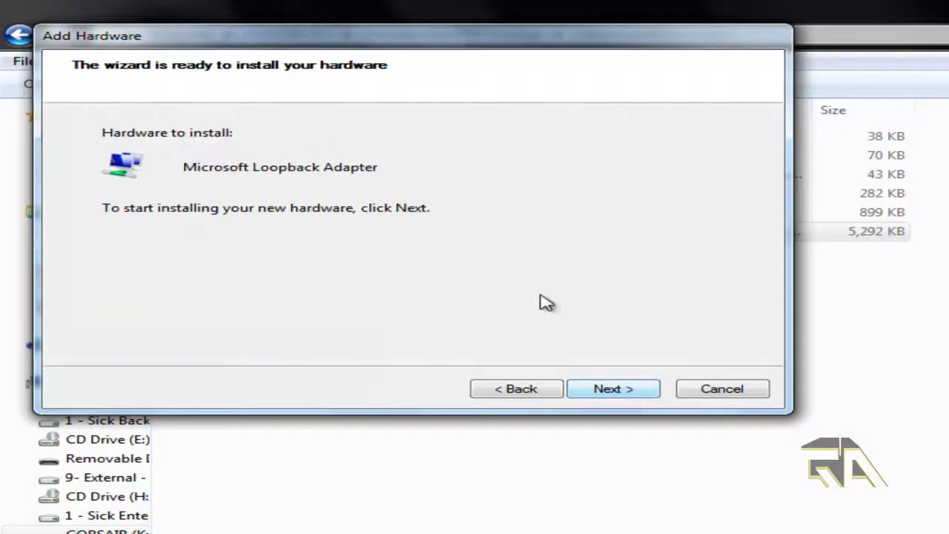
click(602, 389)
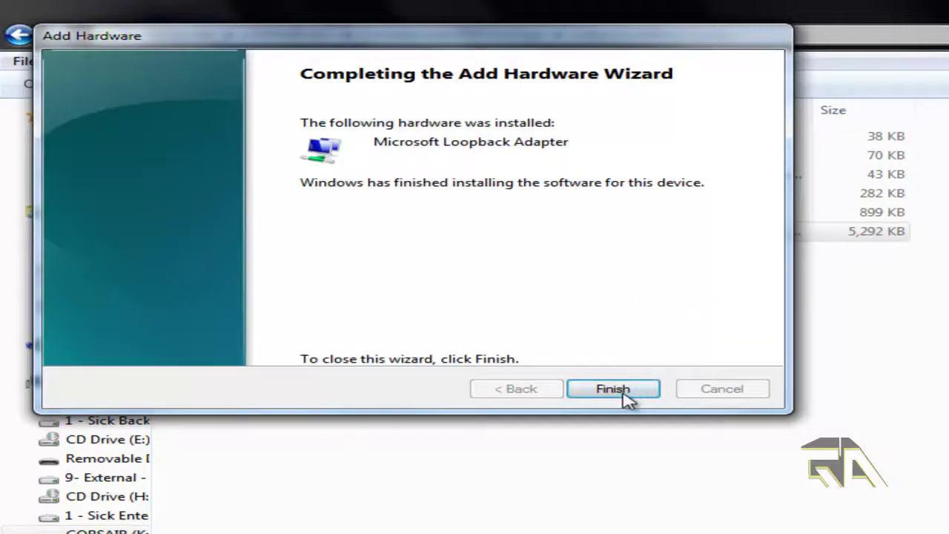
click(612, 390)
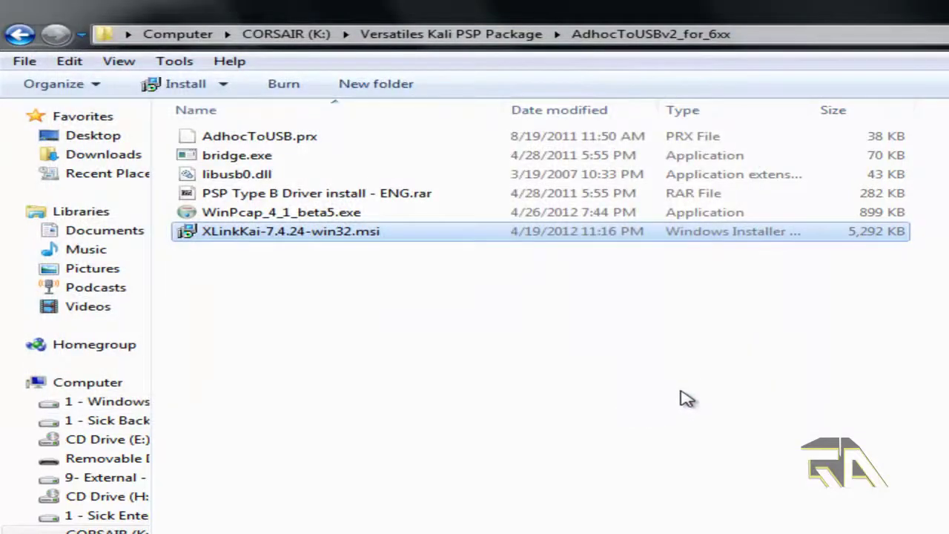
click(687, 399)
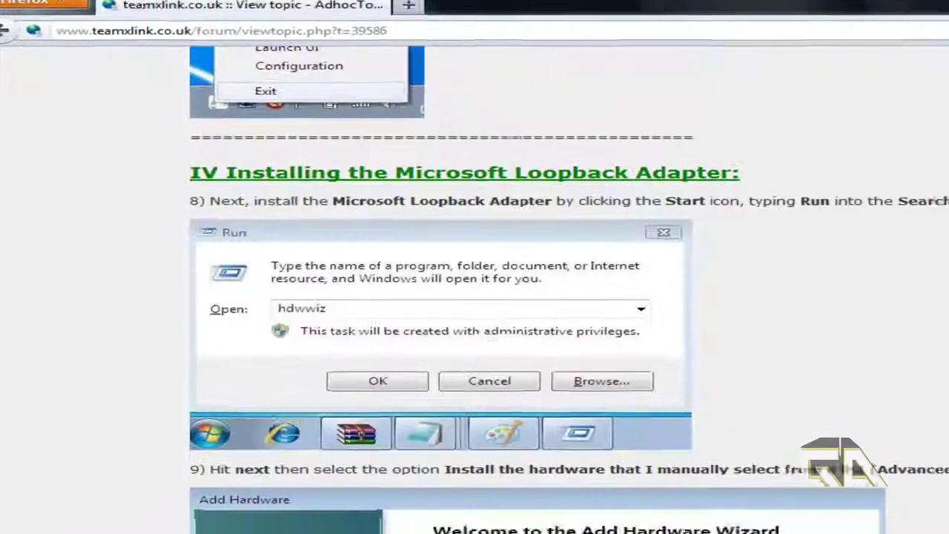
scroll(686, 285, down, 10)
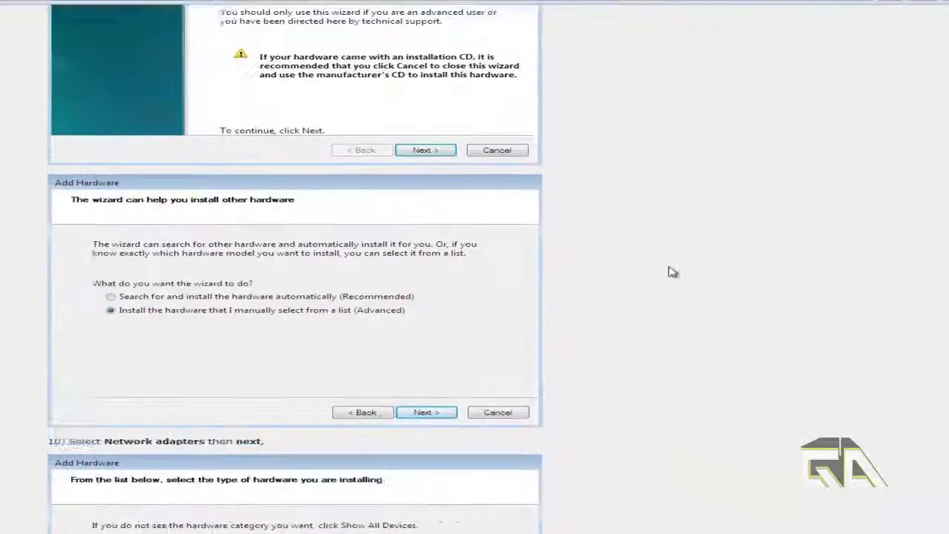
scroll(650, 269, down, 12)
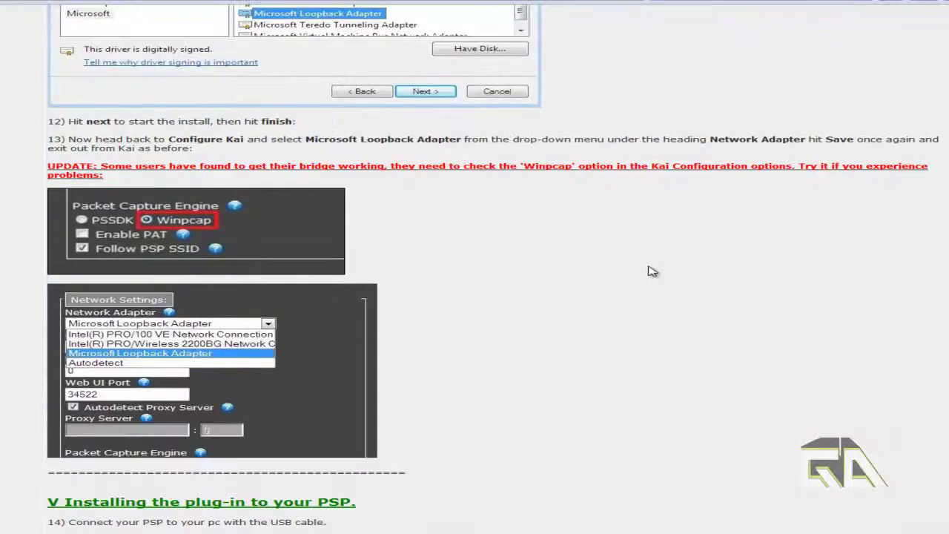
scroll(650, 265, down, 3)
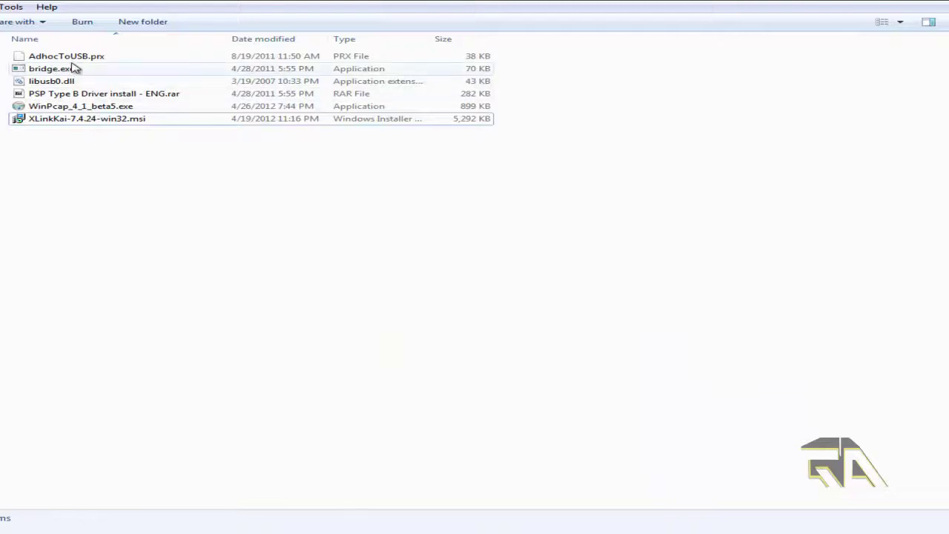
Copy AdhocToUSB.prx into F:\seplugins, replacing the existing copy there.
click(73, 60)
right_click(73, 60)
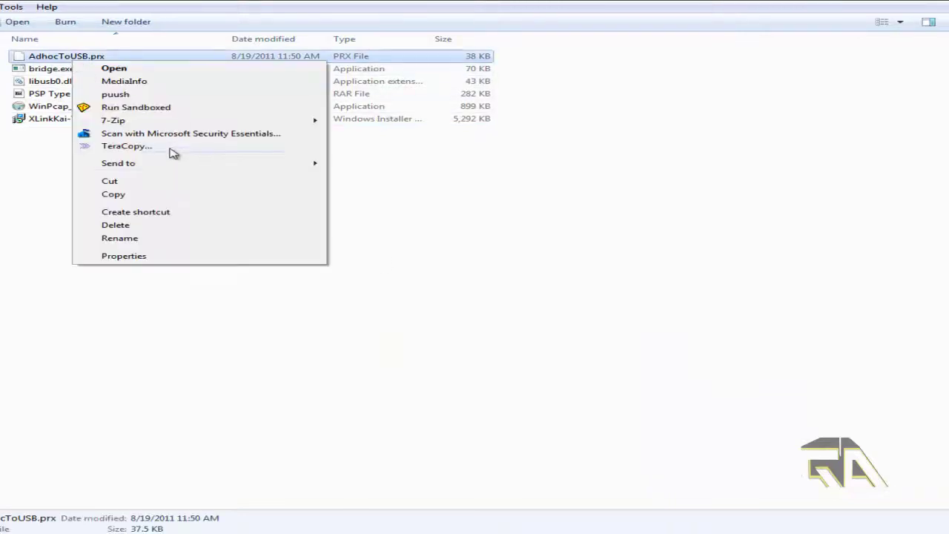
click(152, 195)
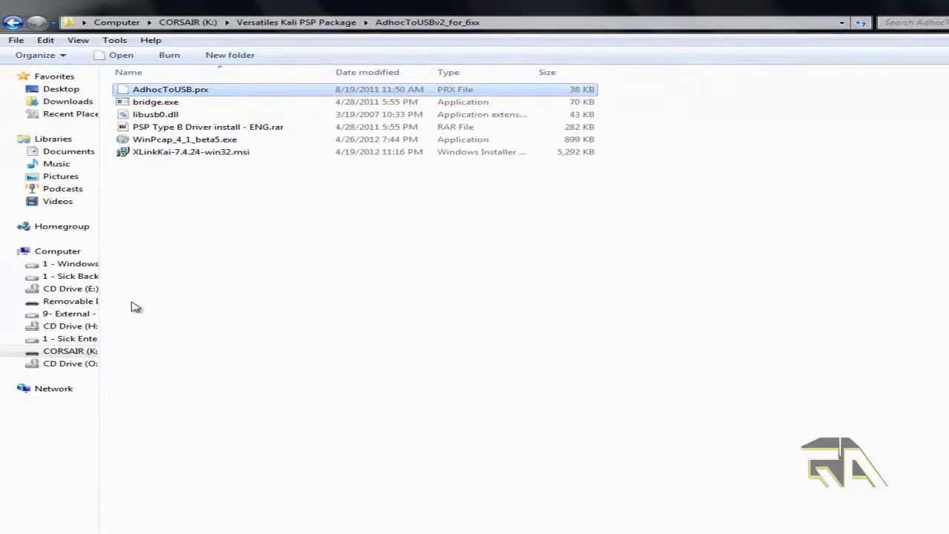
click(55, 255)
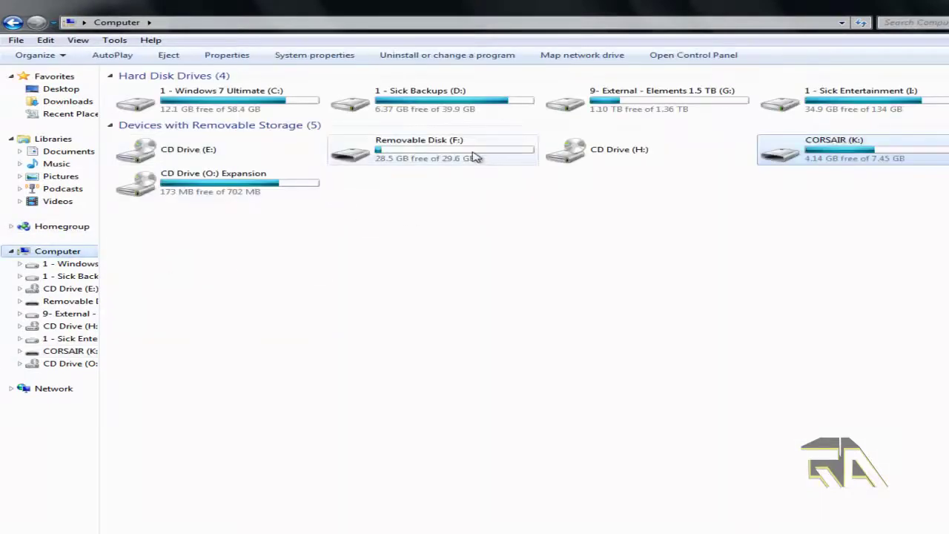
double_click(470, 155)
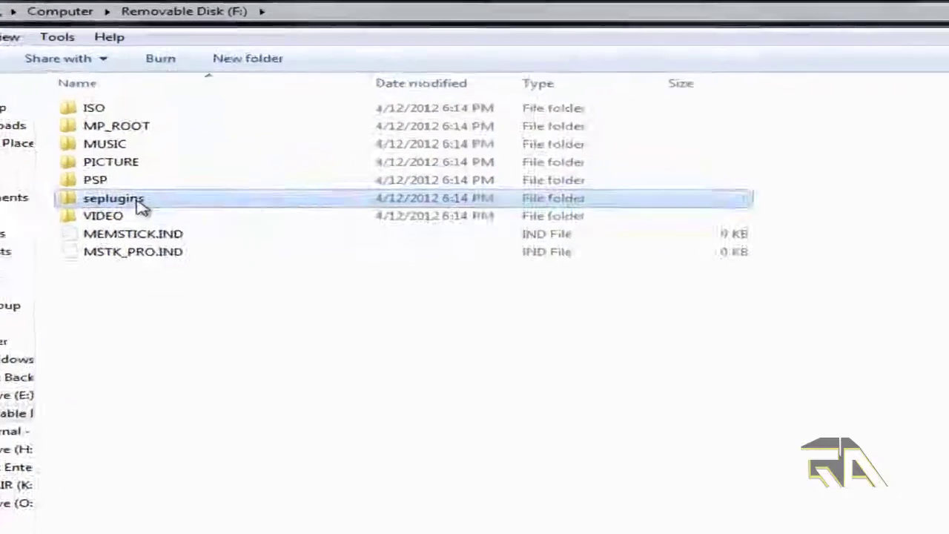
double_click(157, 152)
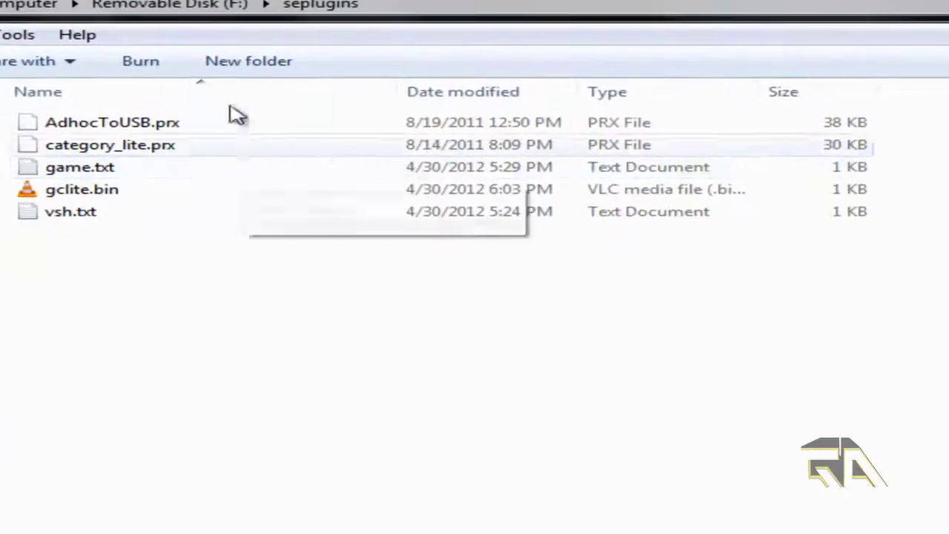
right_click(271, 396)
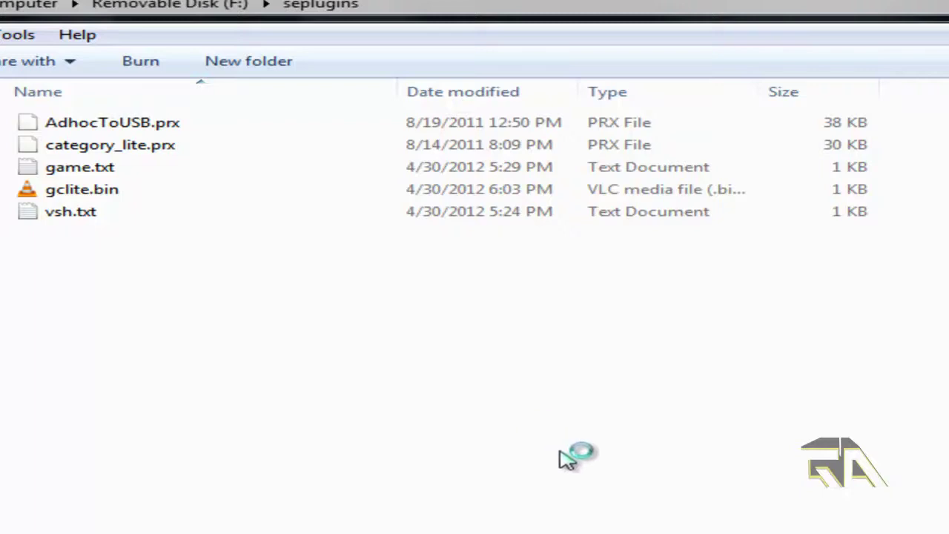
click(908, 451)
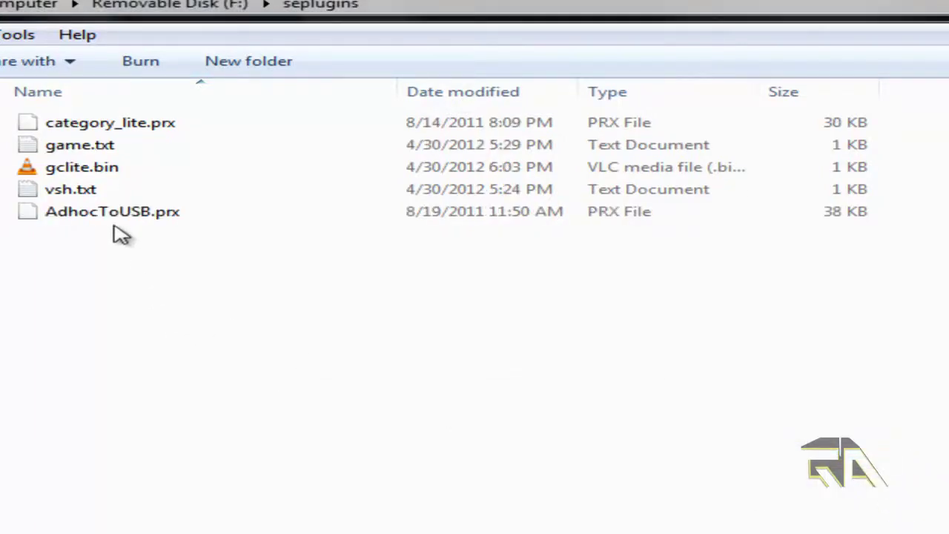
Check game.txt reads 'ms0:/seplugins/AdhocToUSB.prx 1', save it, and exit Notepad.
double_click(105, 148)
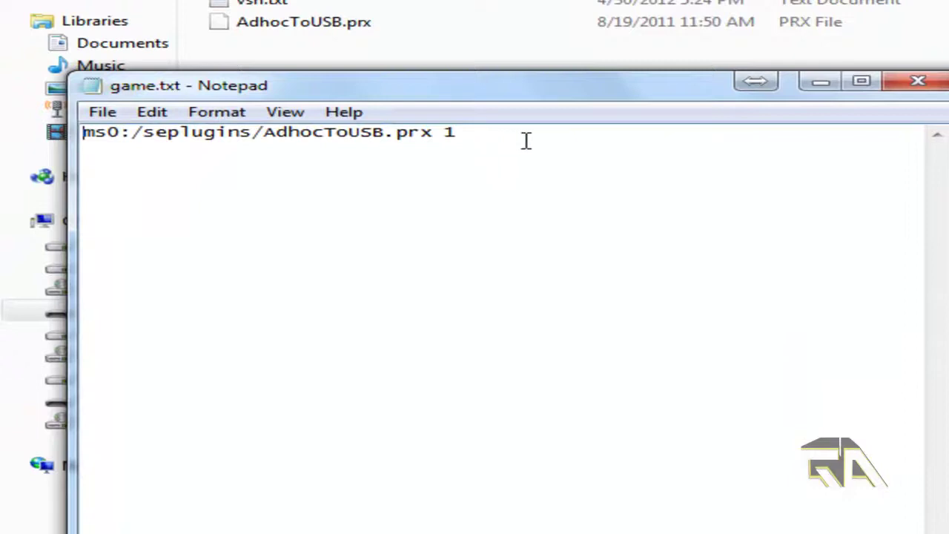
drag(524, 141, 52, 133)
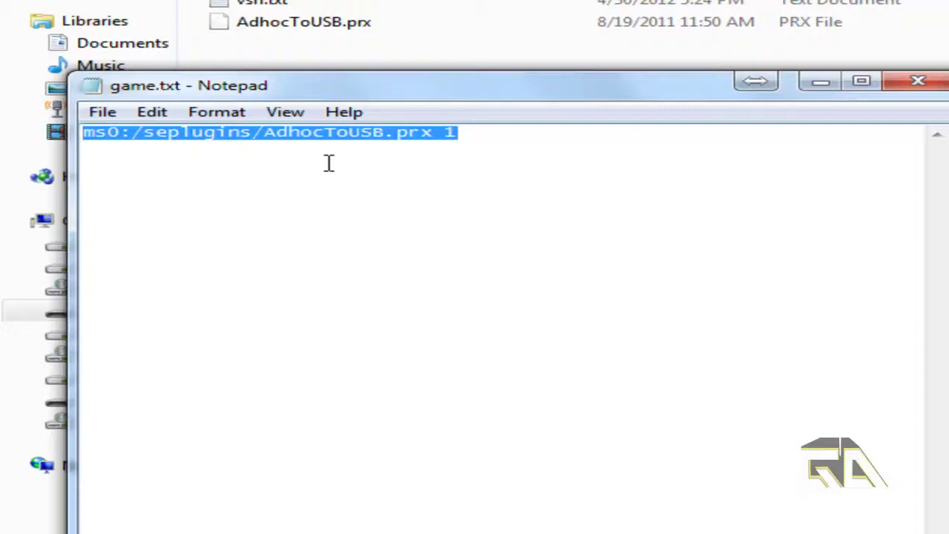
click(447, 131)
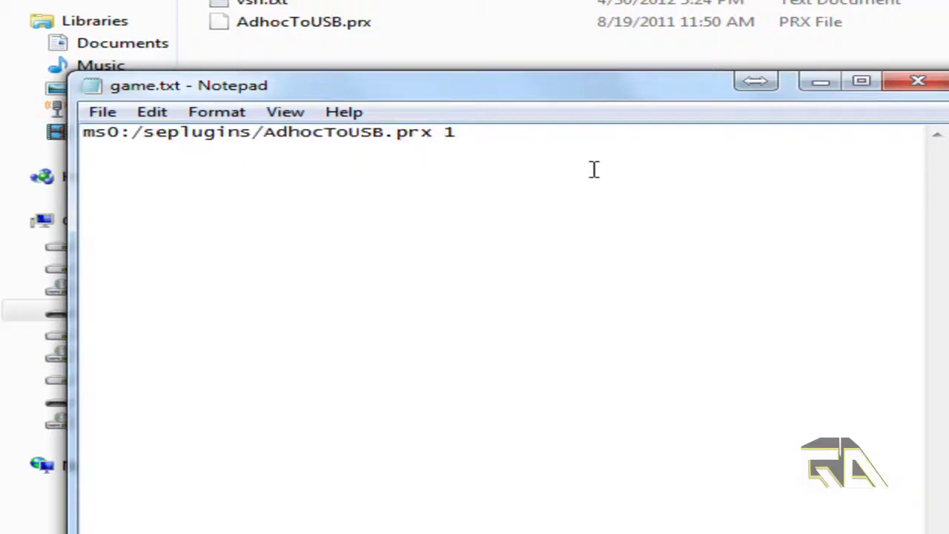
click(110, 117)
click(213, 184)
click(102, 114)
click(201, 295)
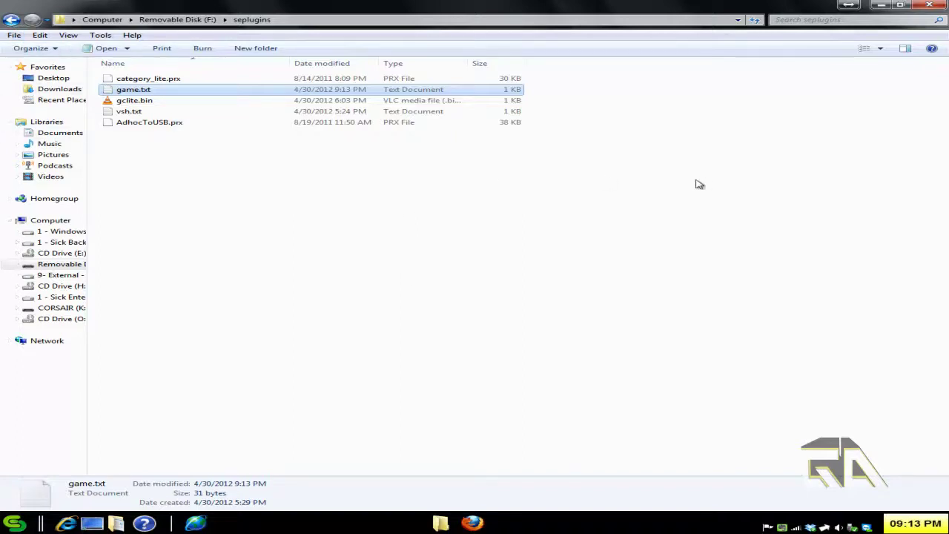
Navigate Explorer back to CORSAIR (K:) and reopen the AdhocToUSBv2_for_6xx folder.
click(11, 19)
click(13, 20)
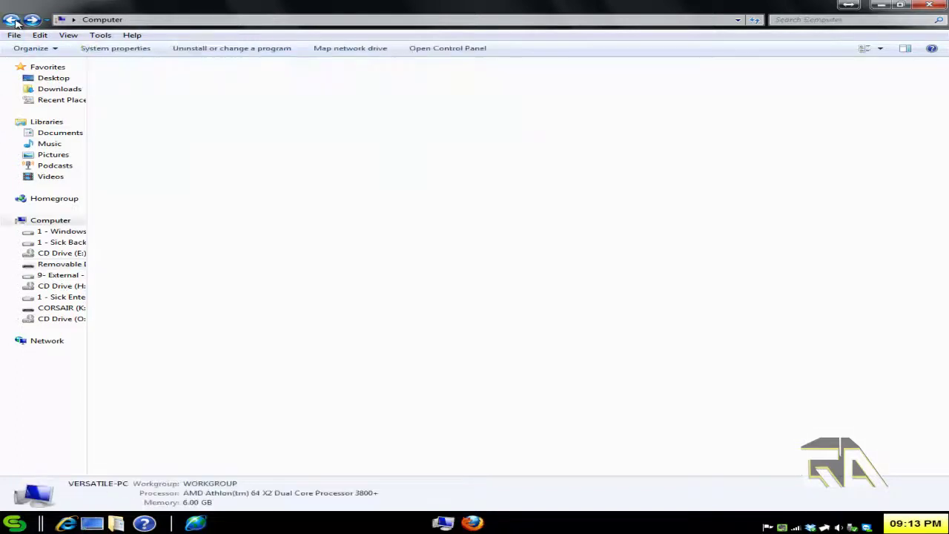
double_click(757, 138)
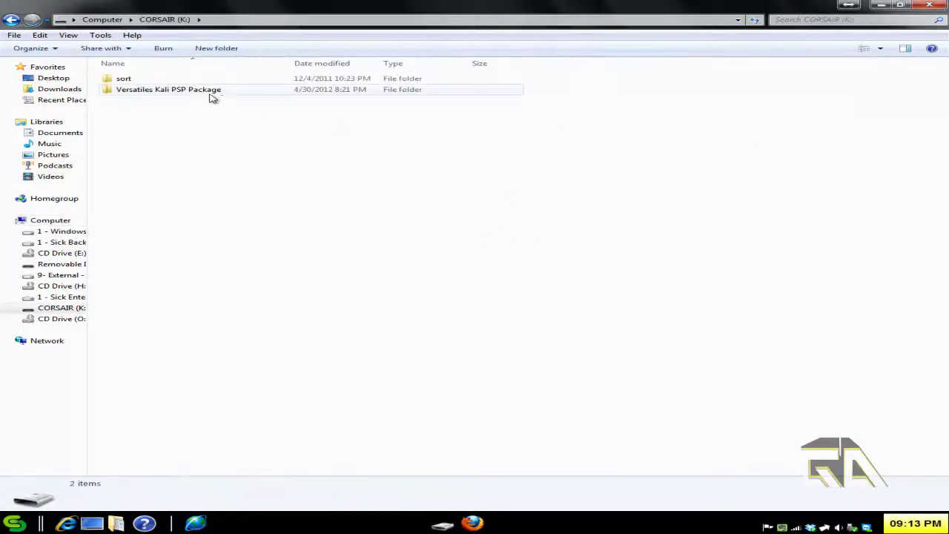
double_click(177, 80)
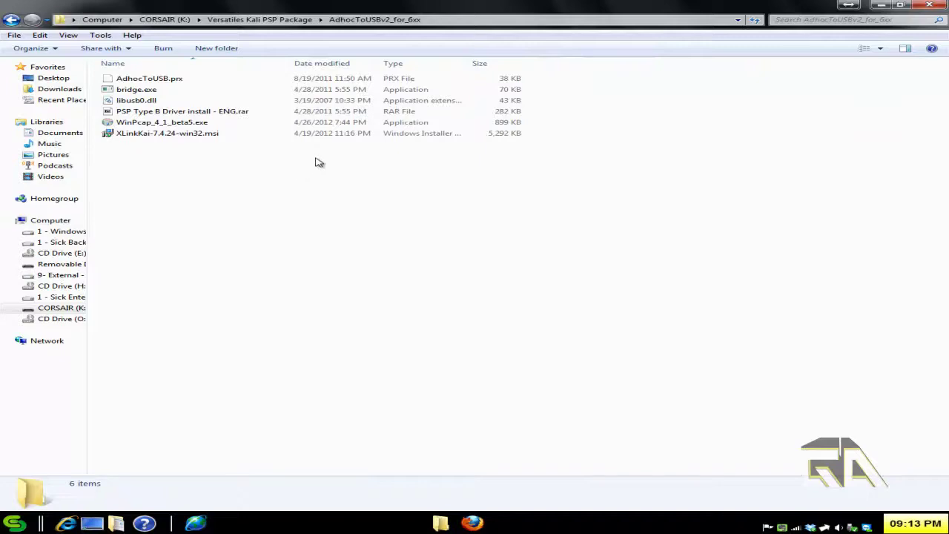
Scroll the forum tutorial to section VI, Installing PSP Type B driver.
click(474, 522)
scroll(681, 293, down, 6)
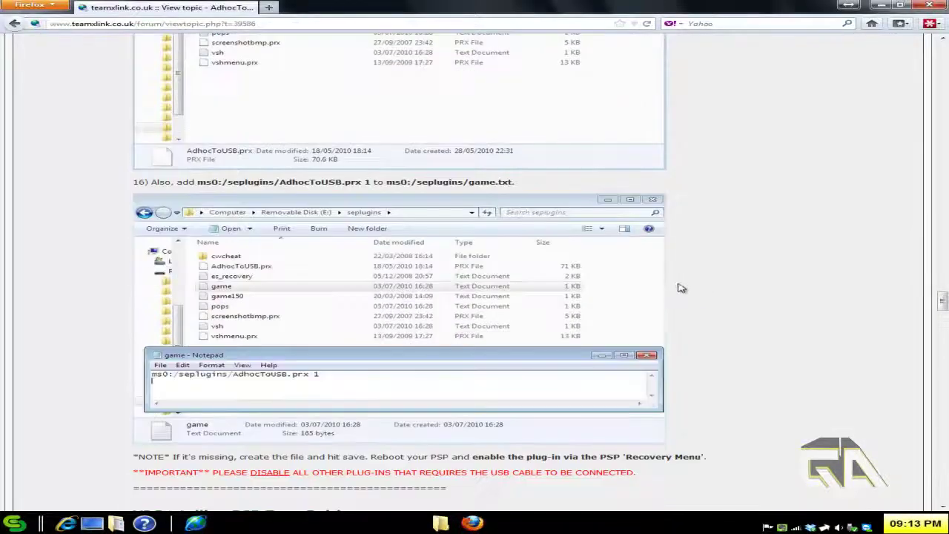
scroll(411, 295, down, 1)
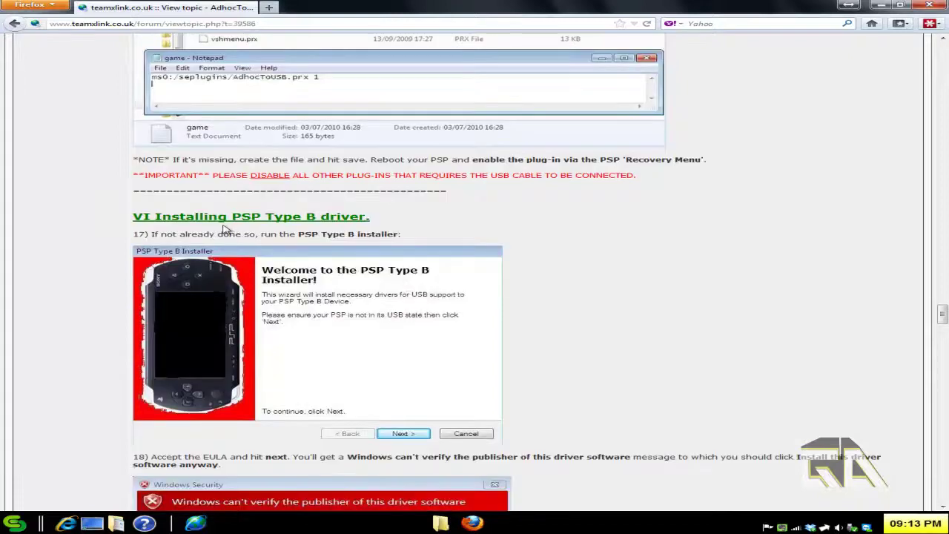
scroll(628, 289, down, 1)
scroll(586, 288, down, 2)
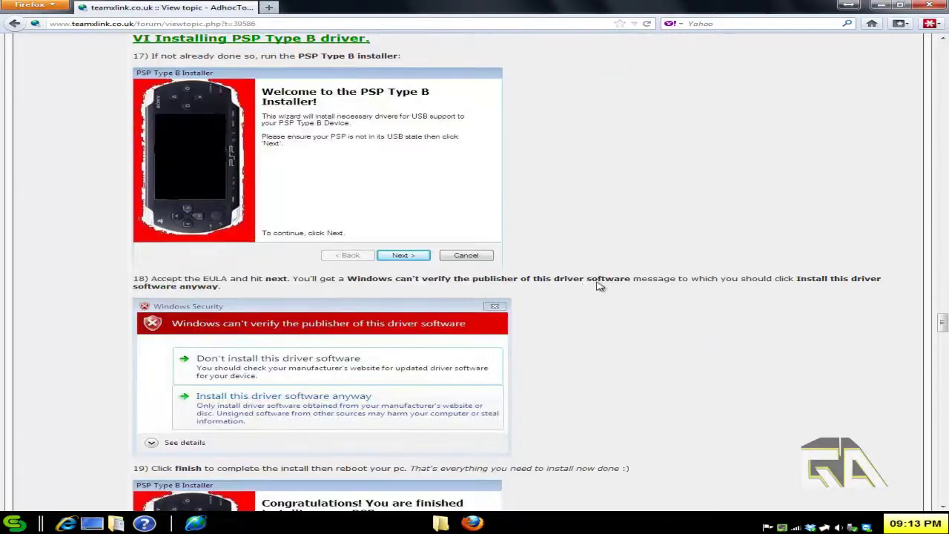
Extract the PSP Type B Driver archive into its own folder with 7-Zip.
click(881, 5)
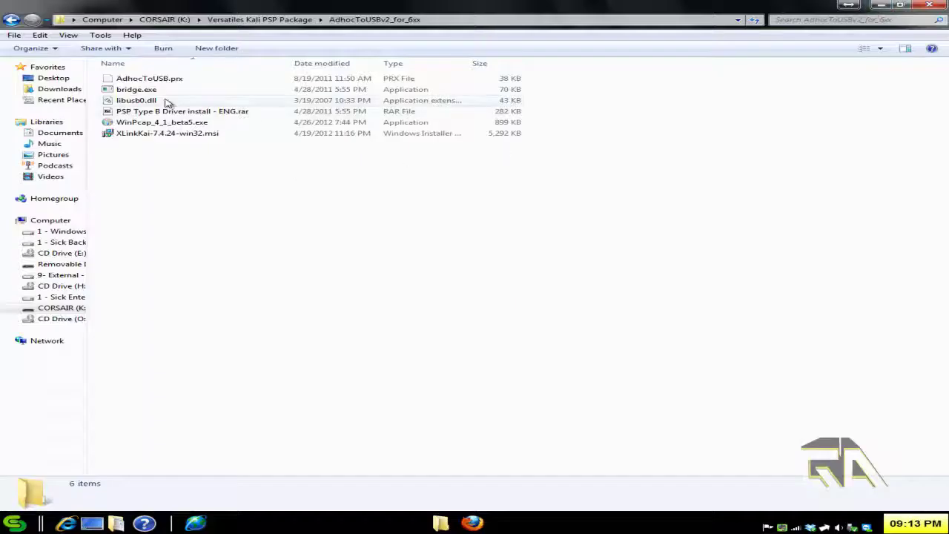
right_click(247, 112)
mouse_move(325, 165)
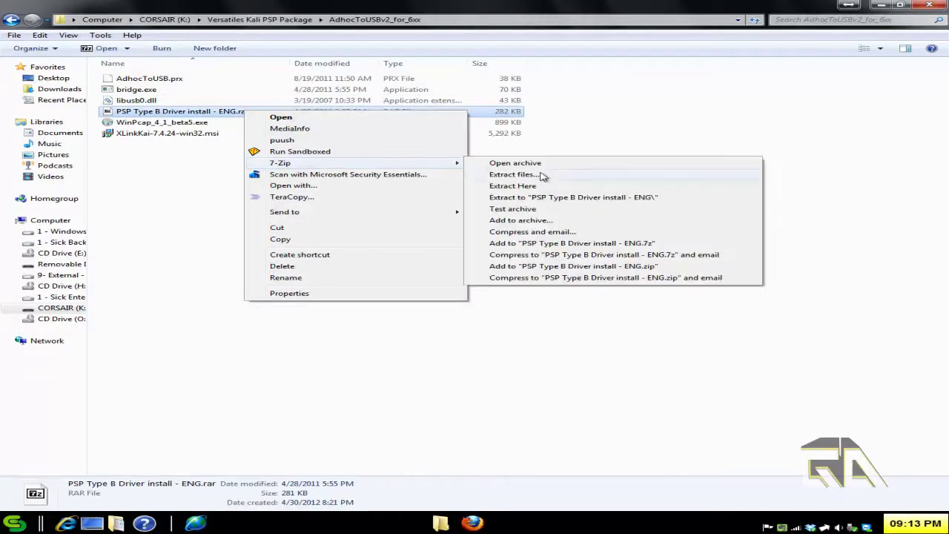
click(552, 198)
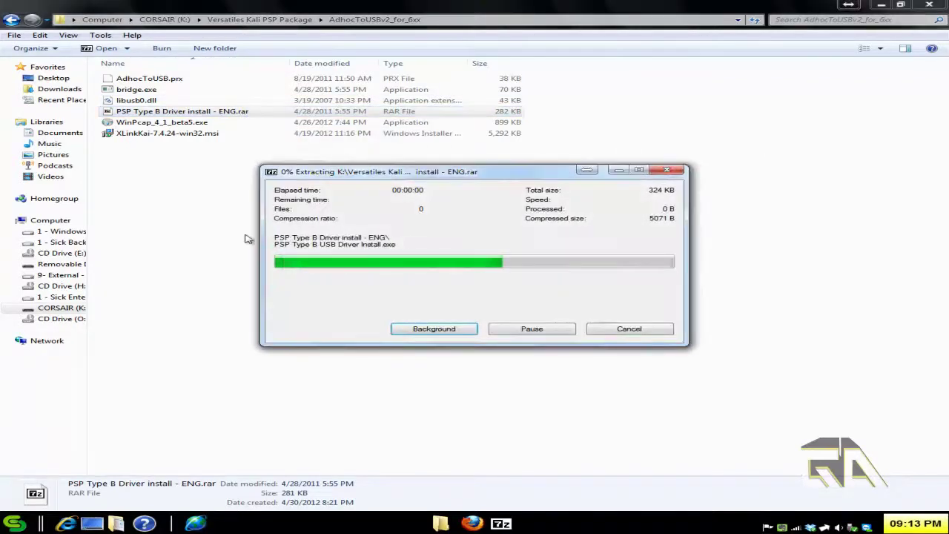
Run PSP Type B USB Driver Install.exe and dismiss its 64-bit DPInst warning.
double_click(186, 146)
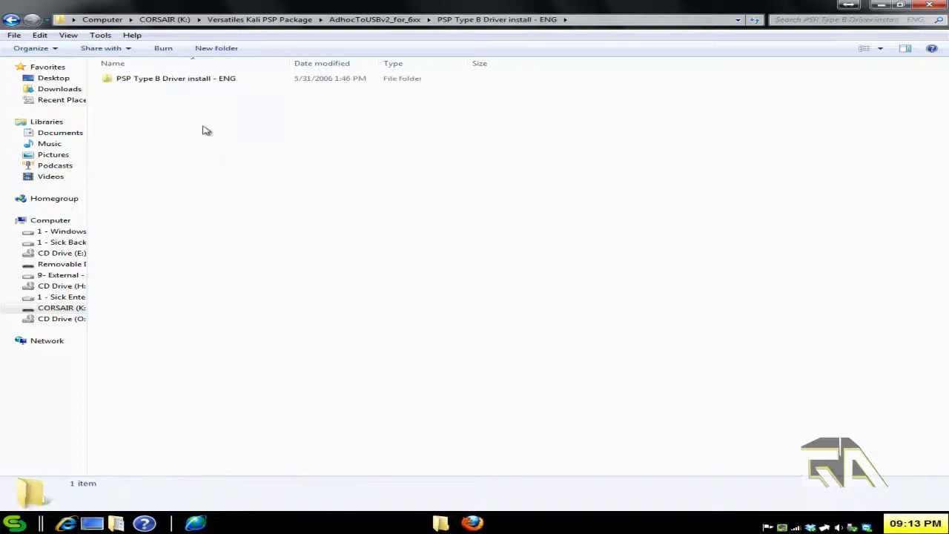
click(197, 83)
double_click(198, 84)
double_click(207, 90)
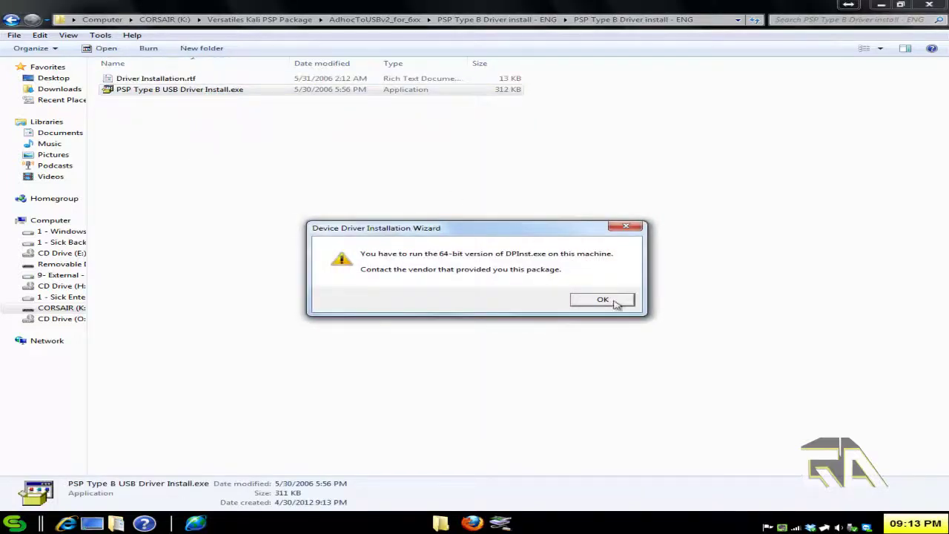
click(602, 300)
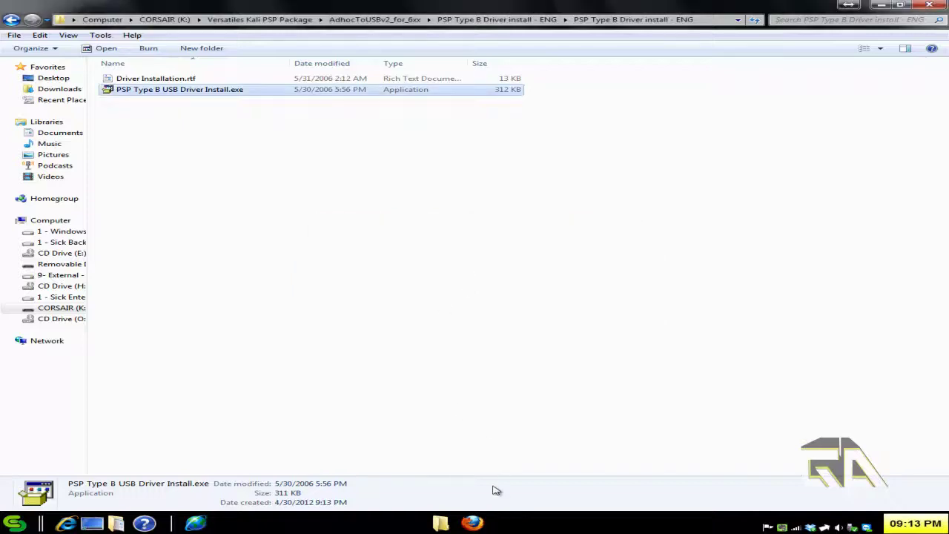
click(472, 525)
Scroll through the forum guide to the note about 64-bit Windows 7 drivers.
scroll(314, 227, up, 2)
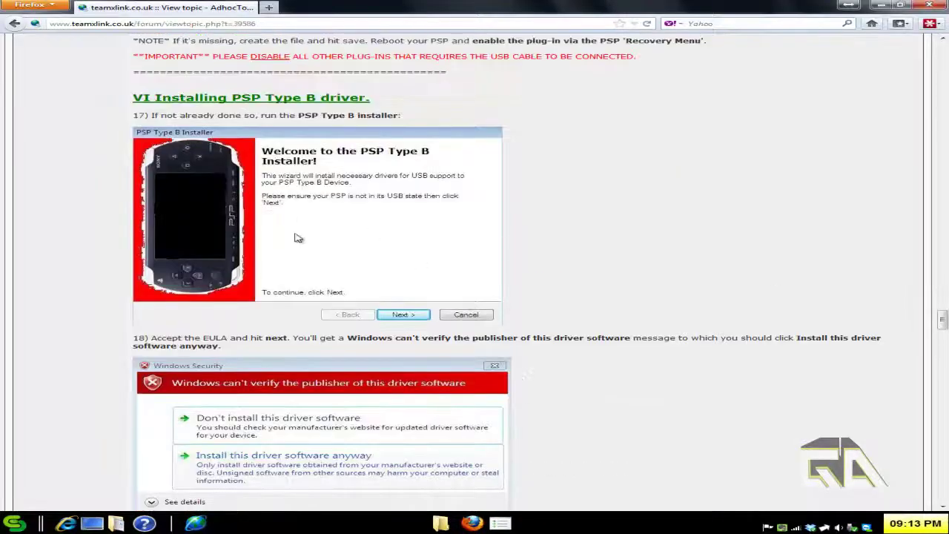
scroll(360, 233, down, 3)
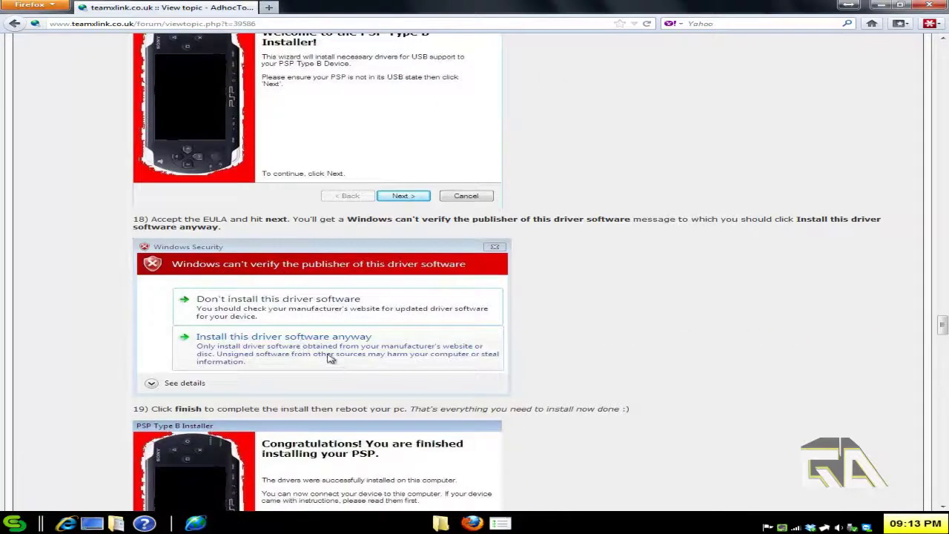
scroll(413, 343, down, 3)
scroll(387, 249, down, 2)
scroll(318, 289, down, 1)
scroll(376, 251, down, 2)
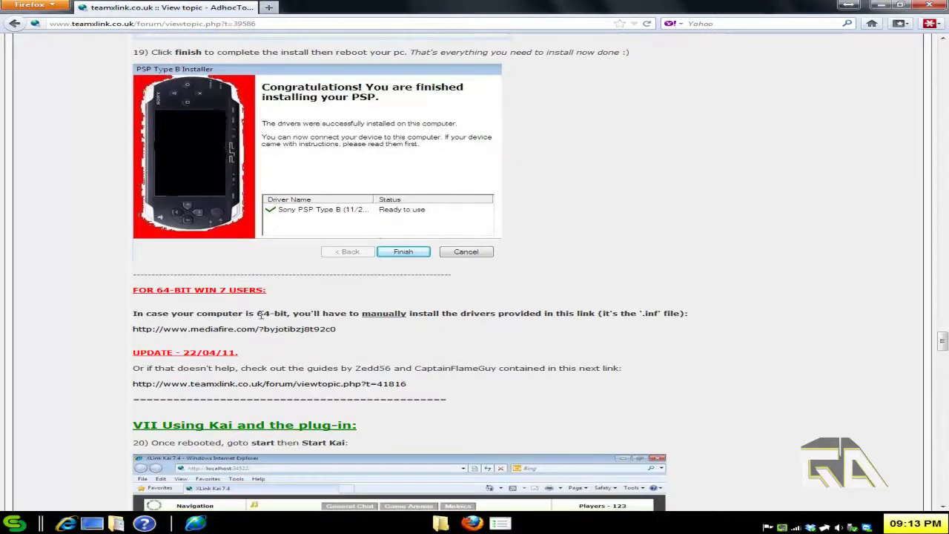
scroll(577, 305, down, 1)
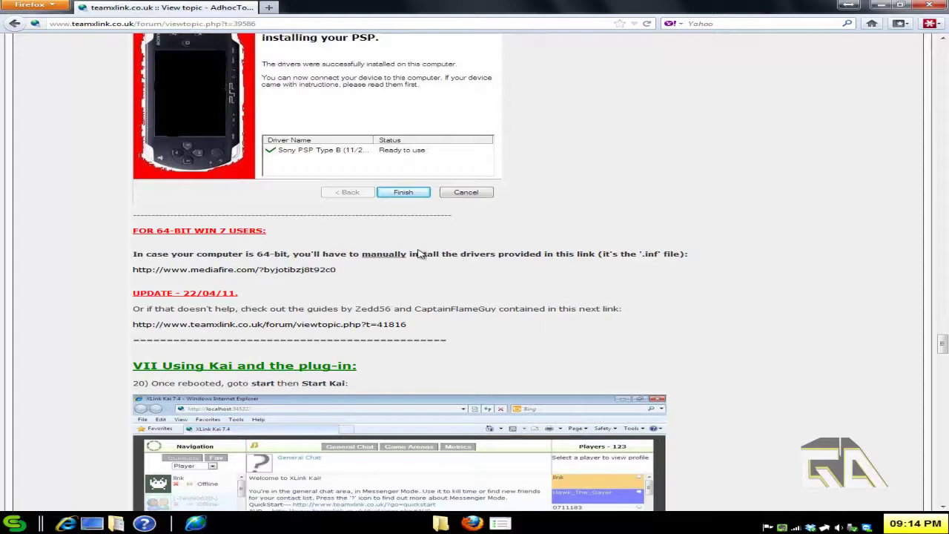
Minimize Firefox, confirm the installation, and go back three levels to the Versatiles Kali PSP Package folder.
click(882, 9)
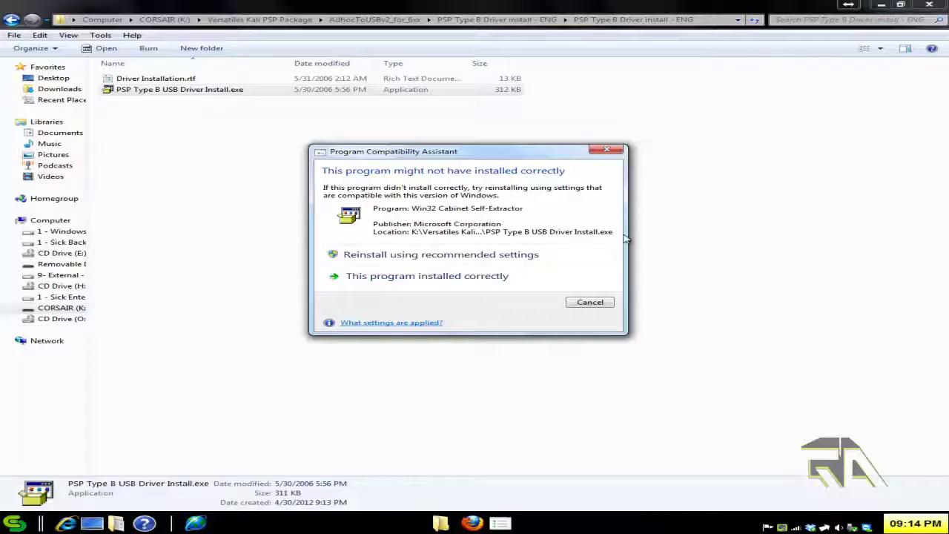
click(510, 279)
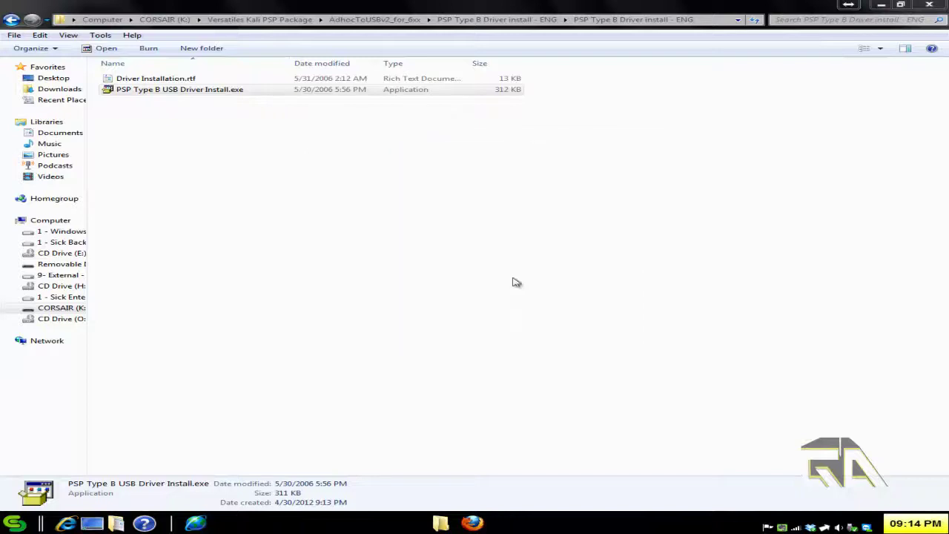
click(11, 21)
click(11, 21)
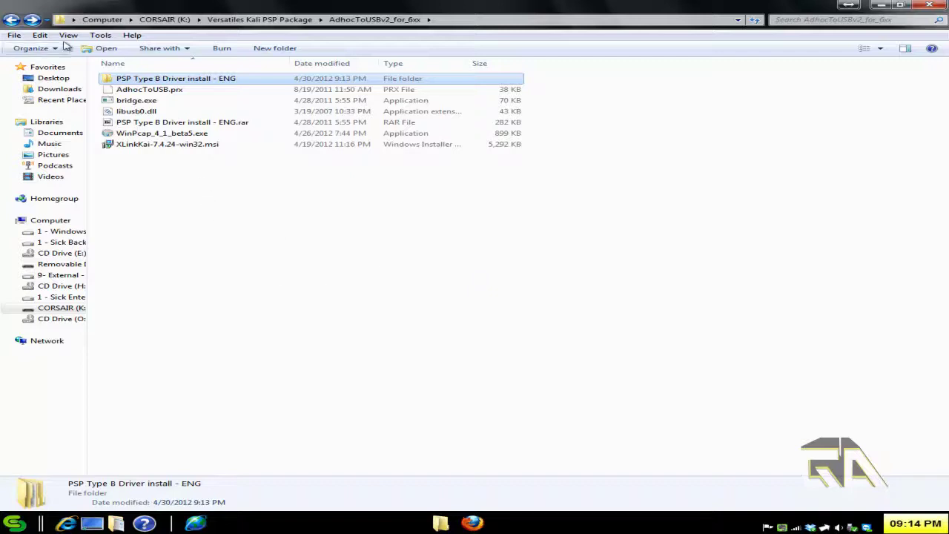
click(11, 21)
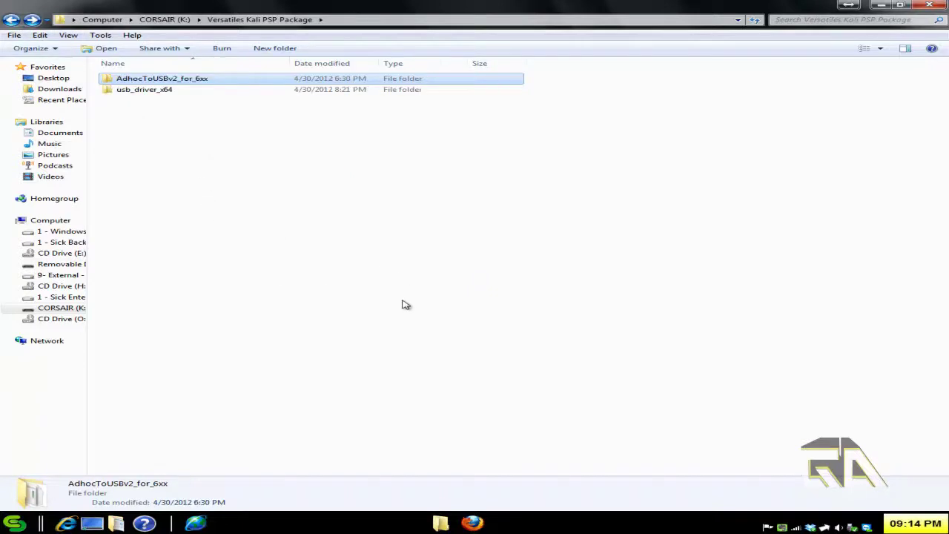
Run hdwwiz to start the Add Hardware Wizard and choose manual hardware selection.
click(12, 525)
click(46, 499)
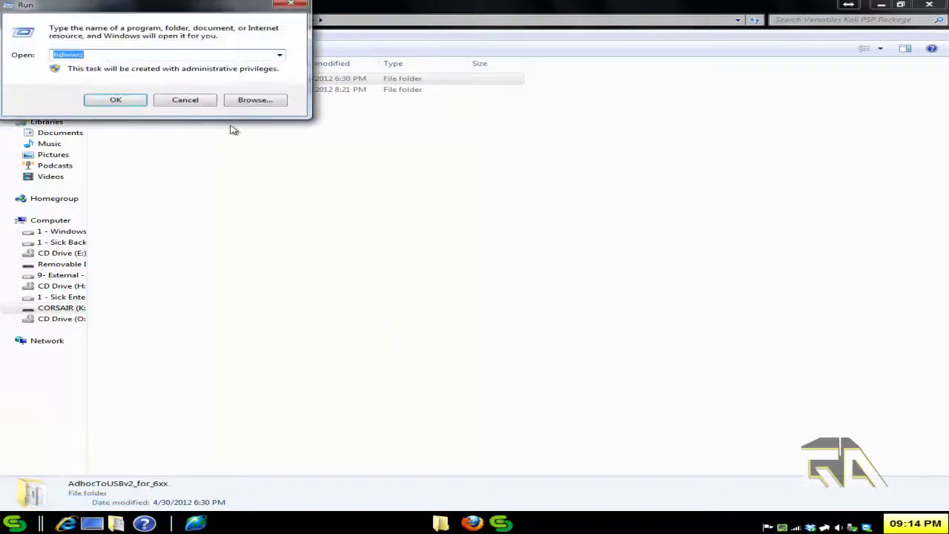
click(116, 100)
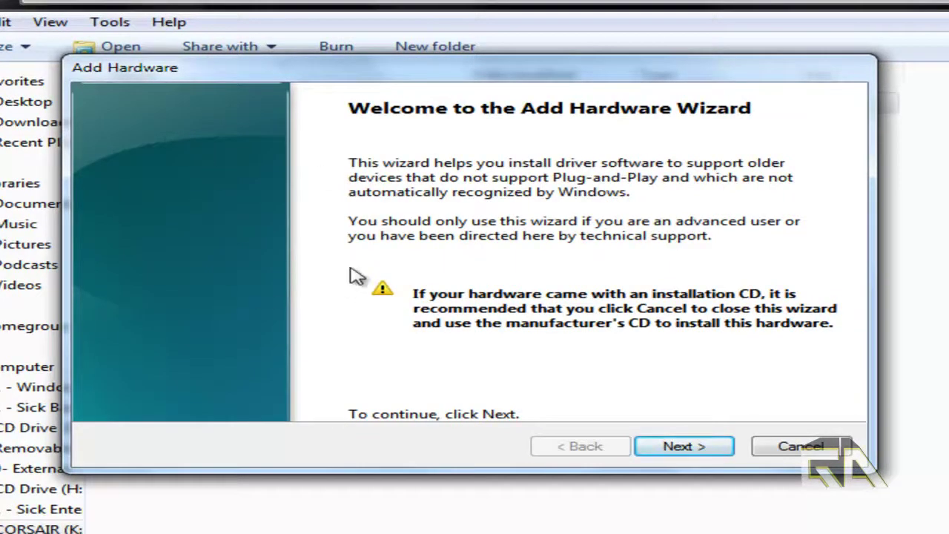
click(696, 454)
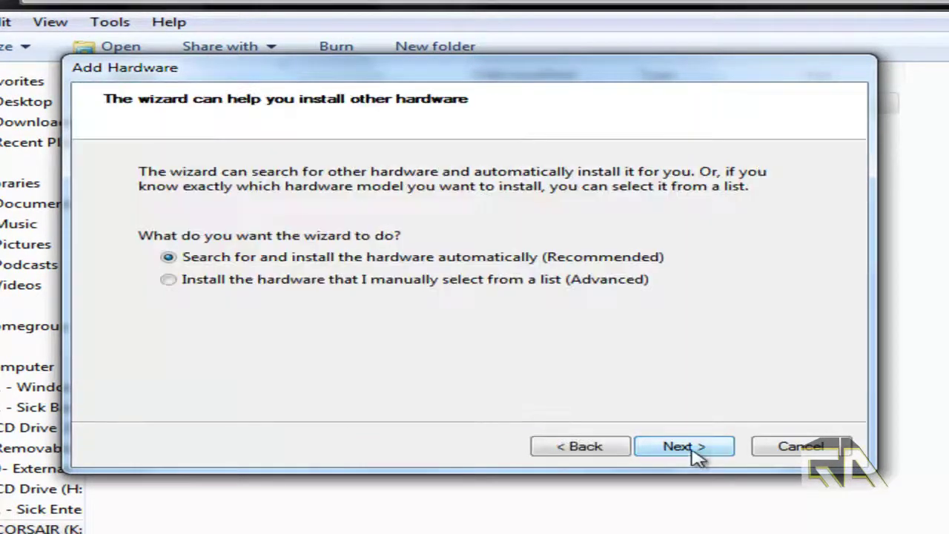
click(414, 285)
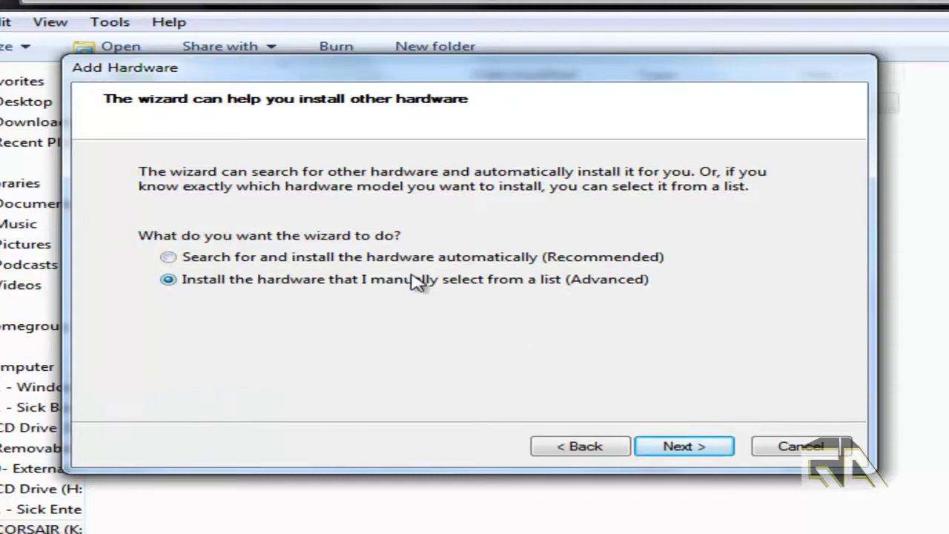
click(701, 451)
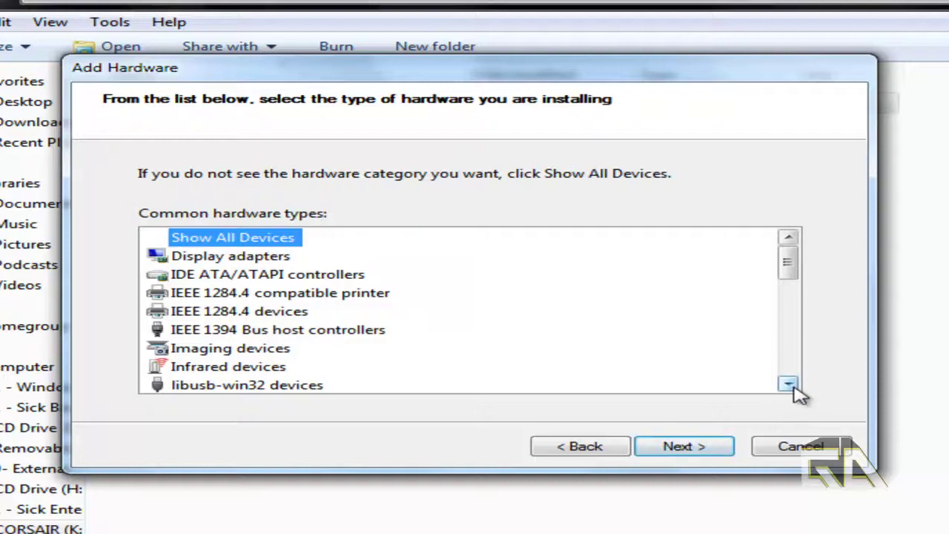
Use Have Disk to load psp.inf from K:\Versatiles Kali PSP Package\usb_driver_x64.
click(679, 446)
click(748, 377)
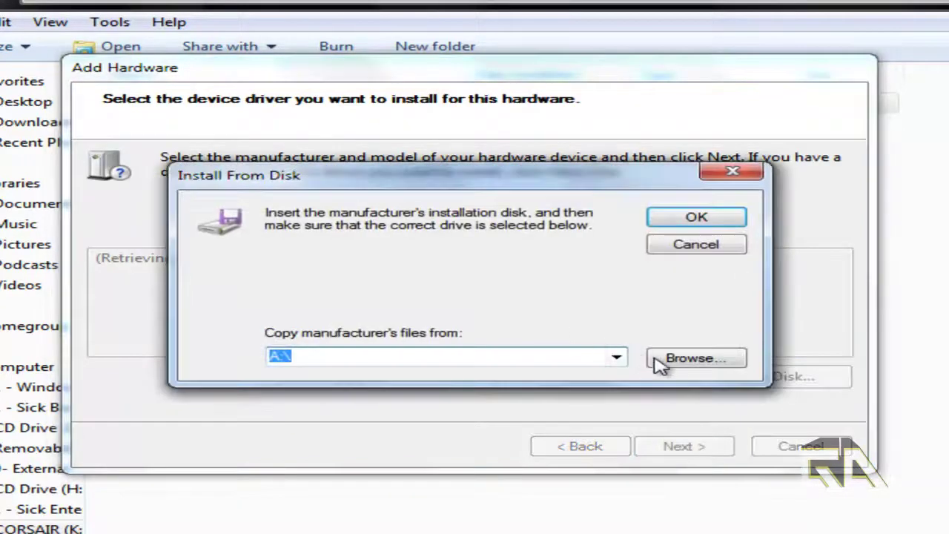
click(689, 361)
click(296, 456)
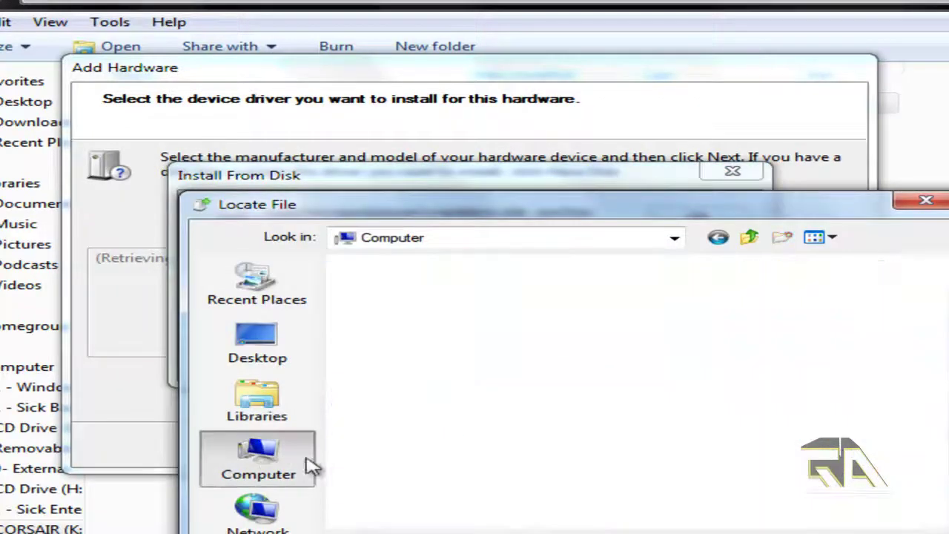
scroll(487, 337, down, 5)
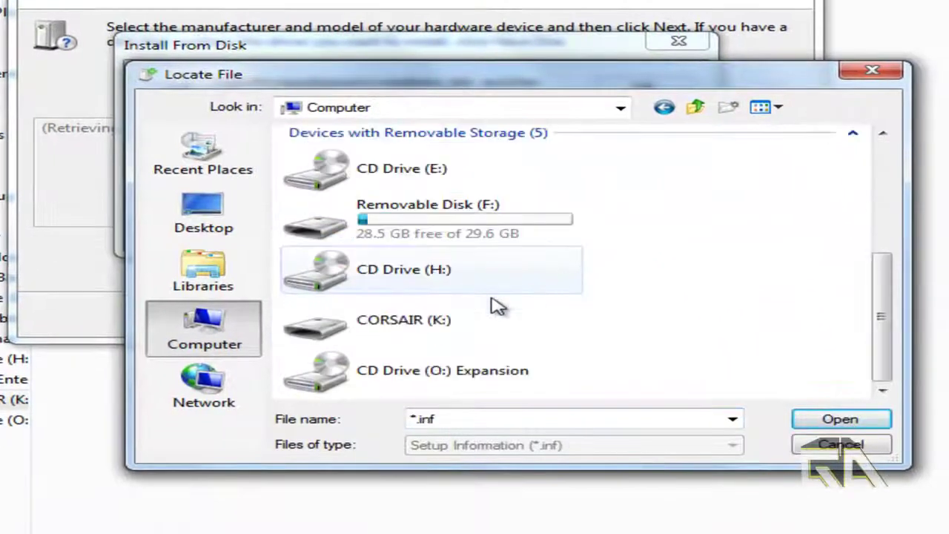
double_click(495, 332)
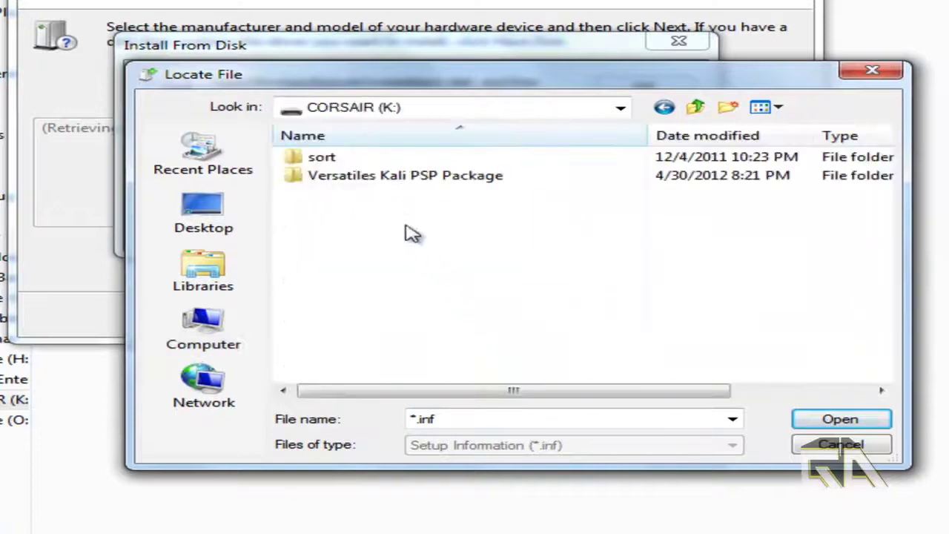
double_click(398, 176)
double_click(393, 178)
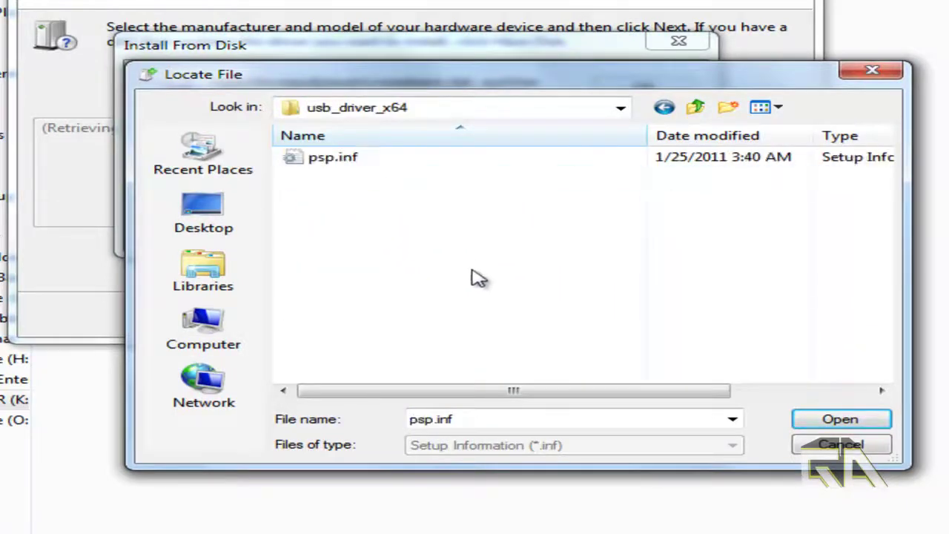
click(339, 164)
click(837, 421)
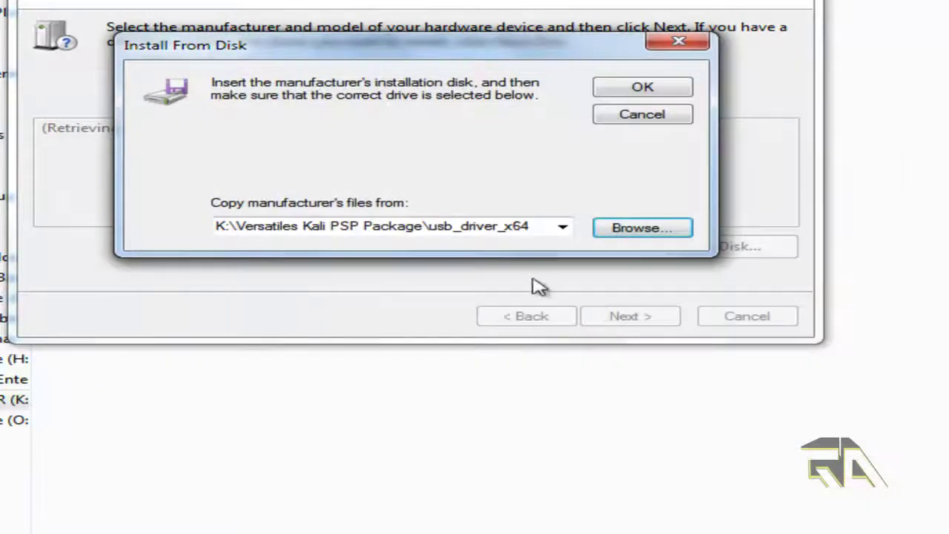
click(634, 94)
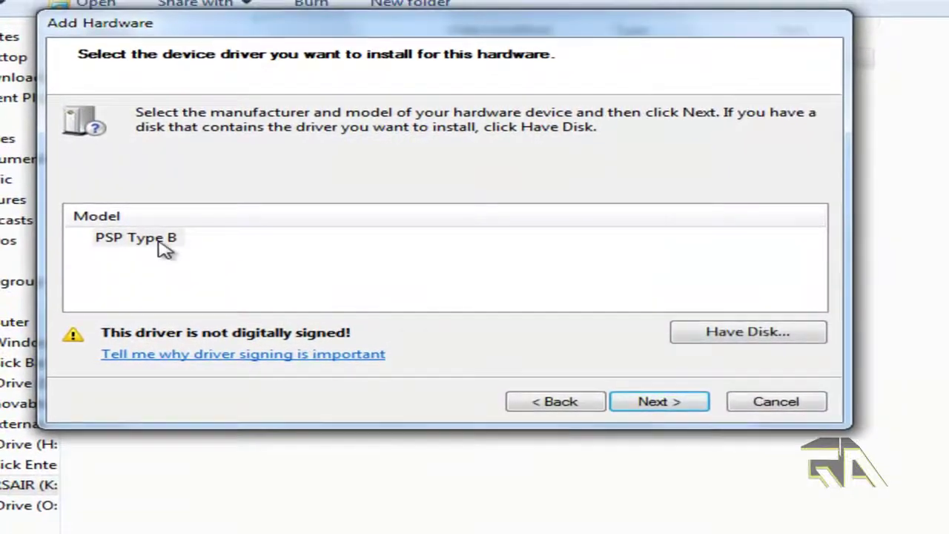
Install the PSP Type B driver, allowing the unsigned driver anyway.
click(152, 227)
click(656, 406)
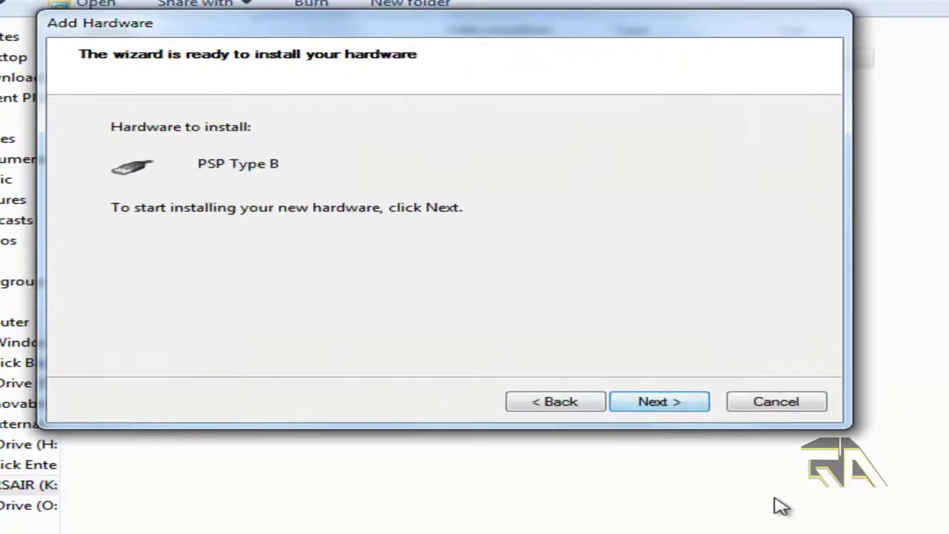
click(693, 408)
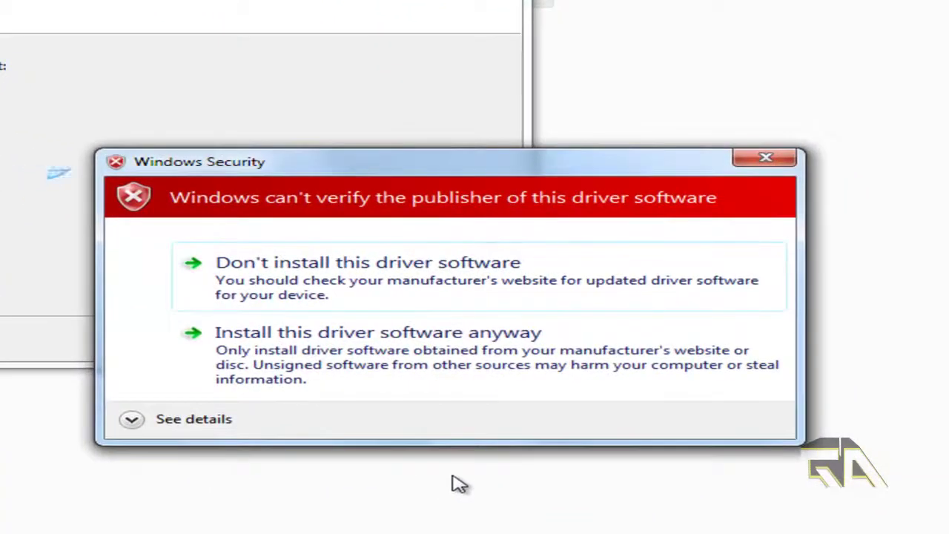
click(381, 352)
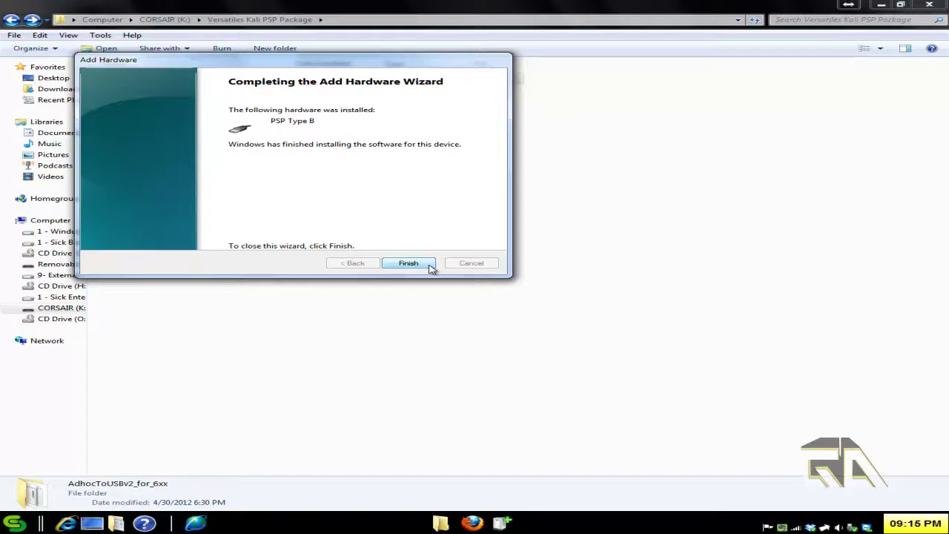
Finish the hardware wizard, skim the guide's 64-bit driver notes in Firefox, then minimize Firefox.
click(432, 269)
click(472, 523)
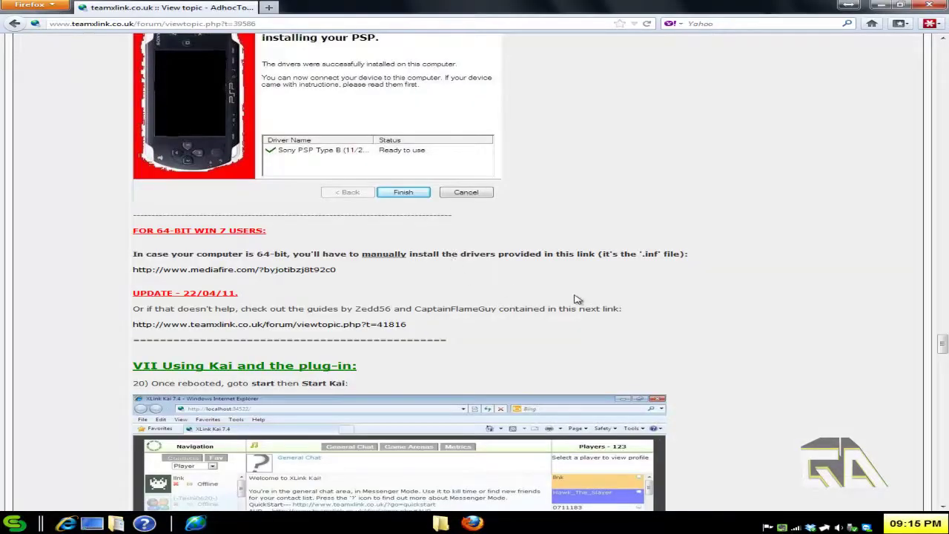
scroll(577, 296, down, 5)
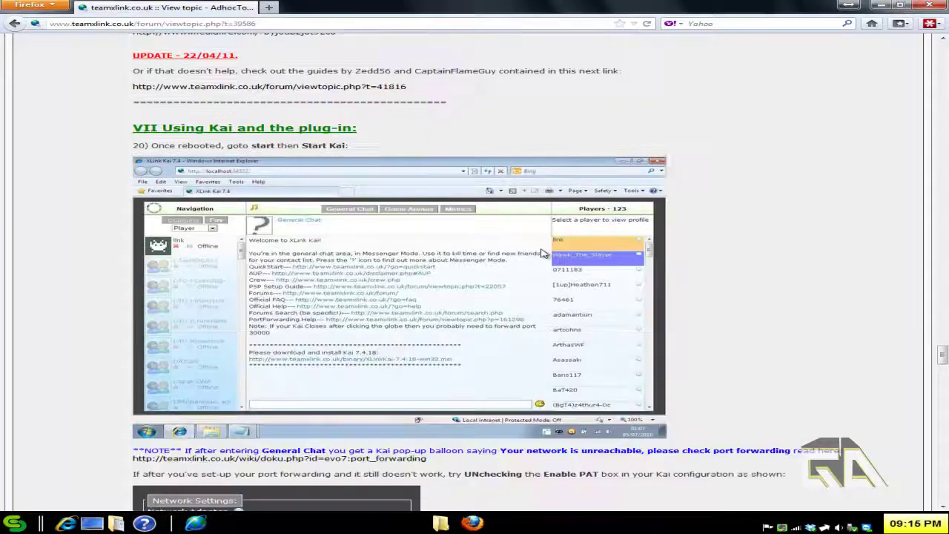
scroll(519, 245, up, 3)
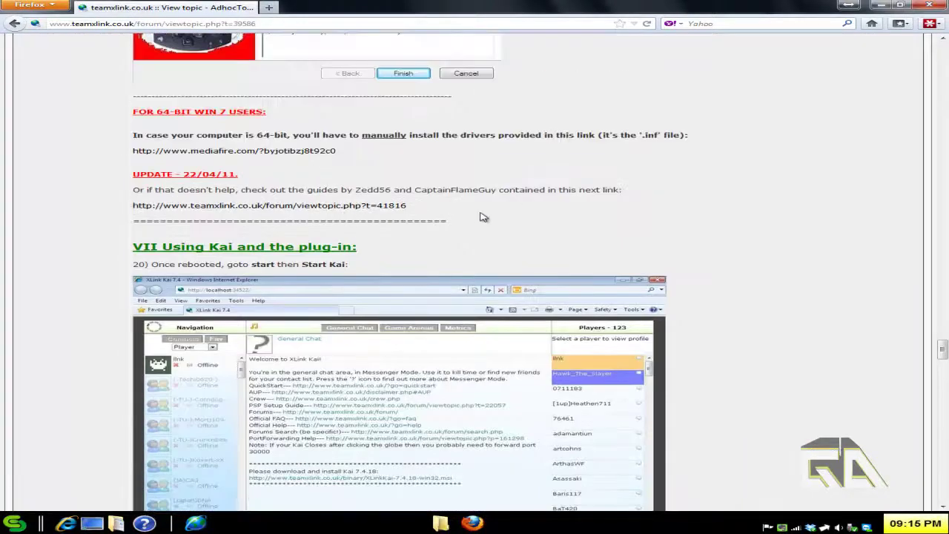
click(879, 5)
click(536, 316)
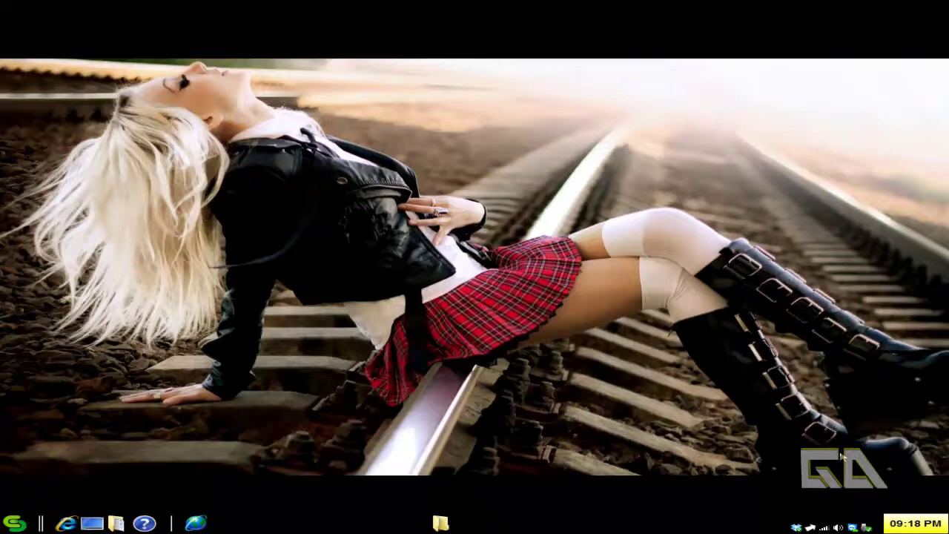
Launch Configure Kai via Launchy 'conf', pick Microsoft Loopback Adapter, then launch the Kai UI from the tray.
key(alt+space)
text(con)
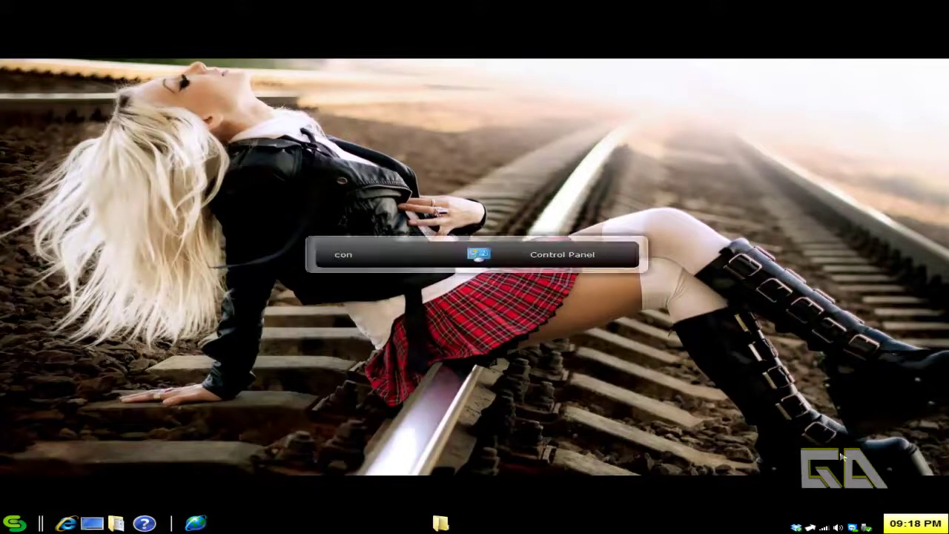
text(f)
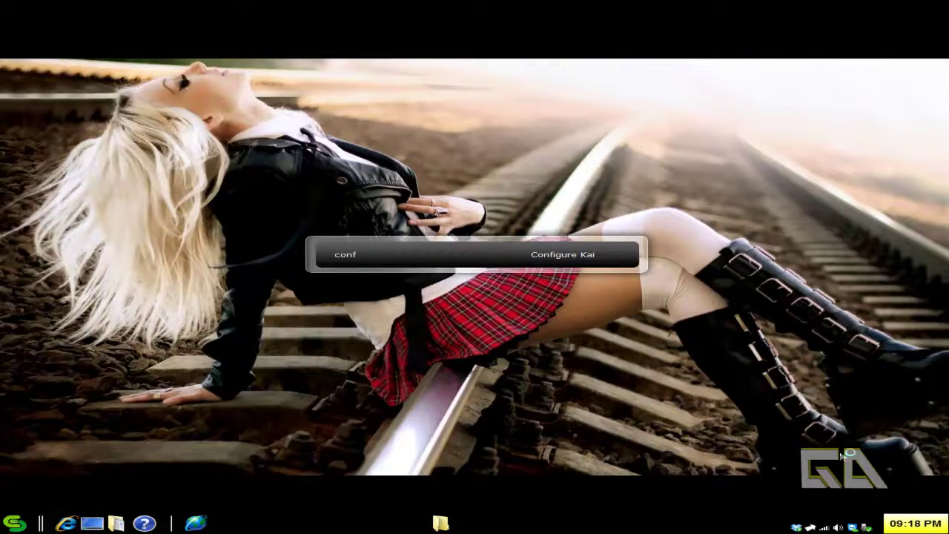
key(Return)
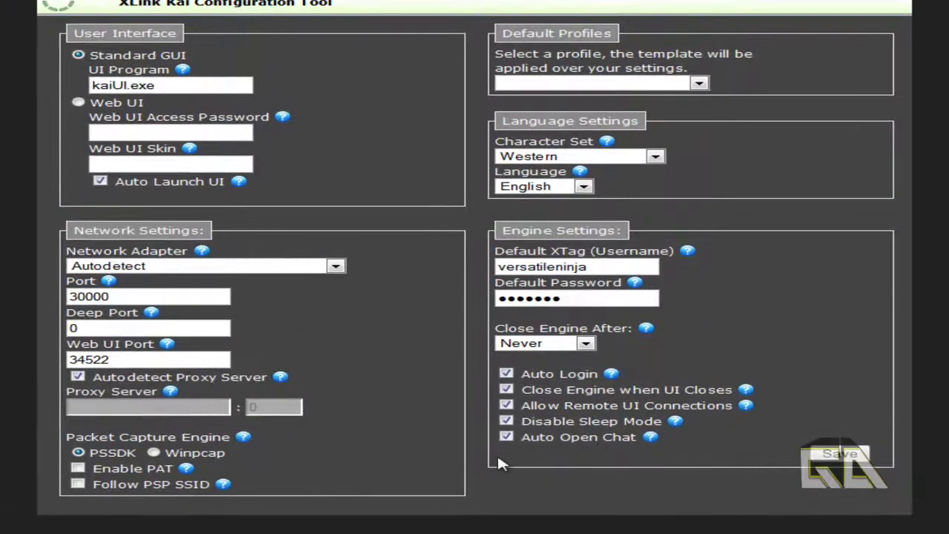
click(336, 267)
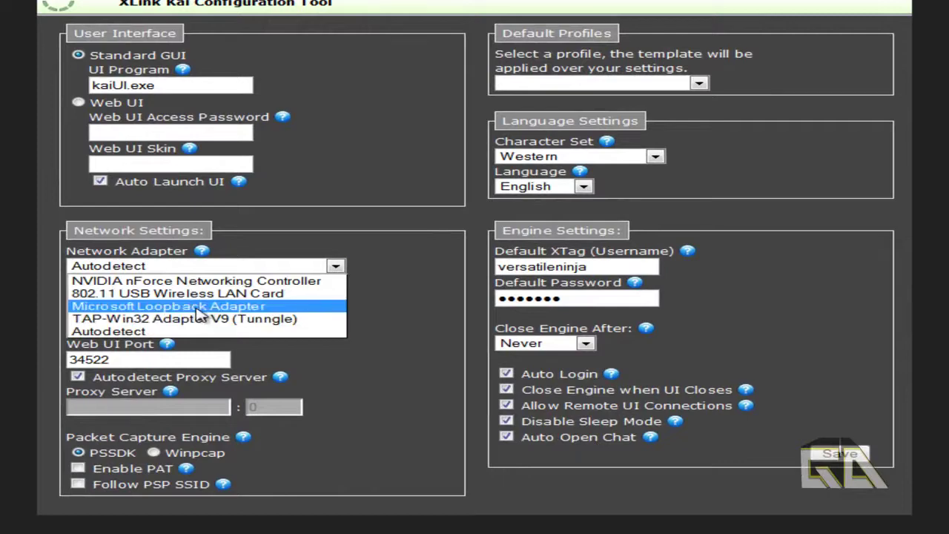
click(197, 308)
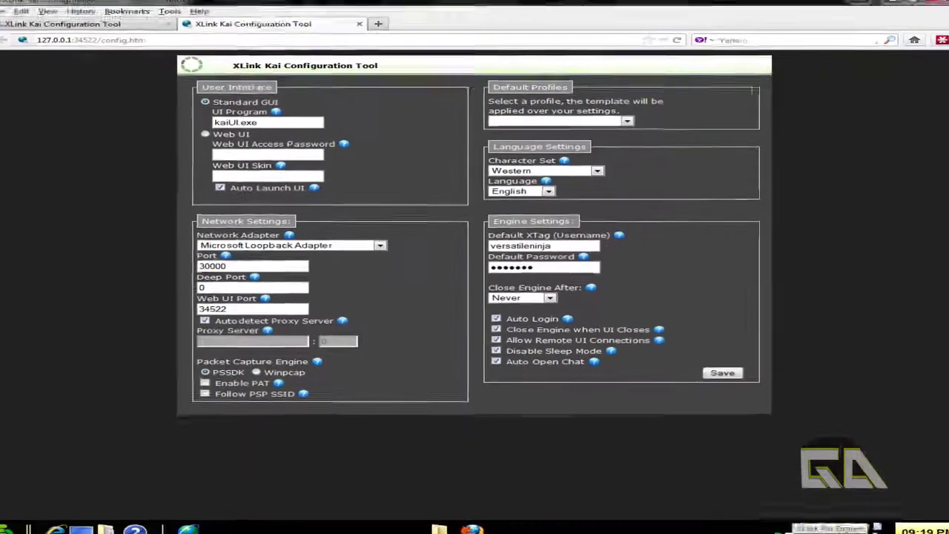
right_click(784, 529)
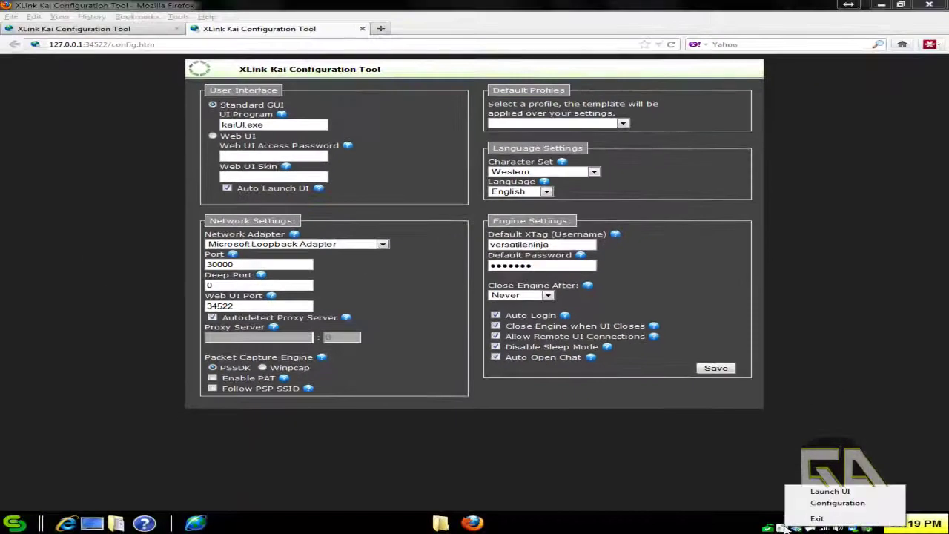
click(820, 491)
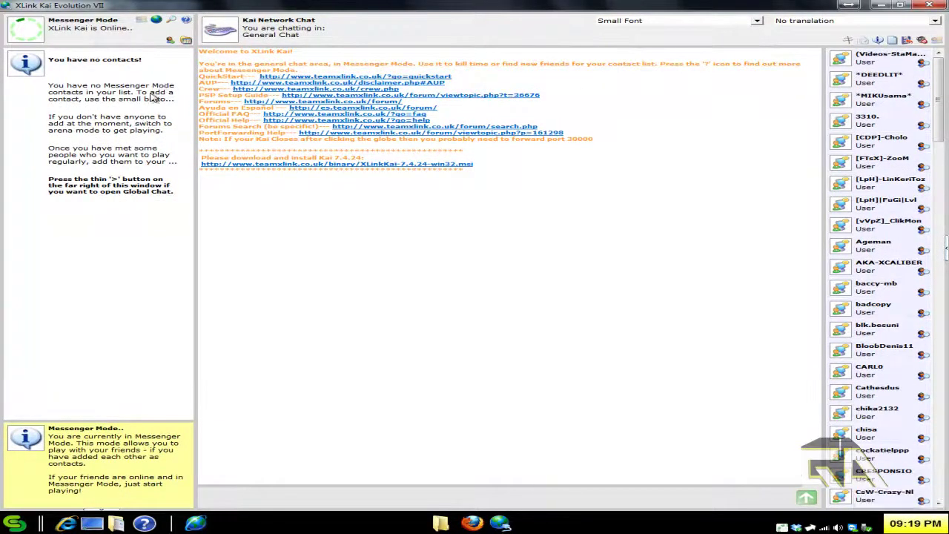
Switch to Arena Mode and browse into the PSP > Action arena.
click(156, 21)
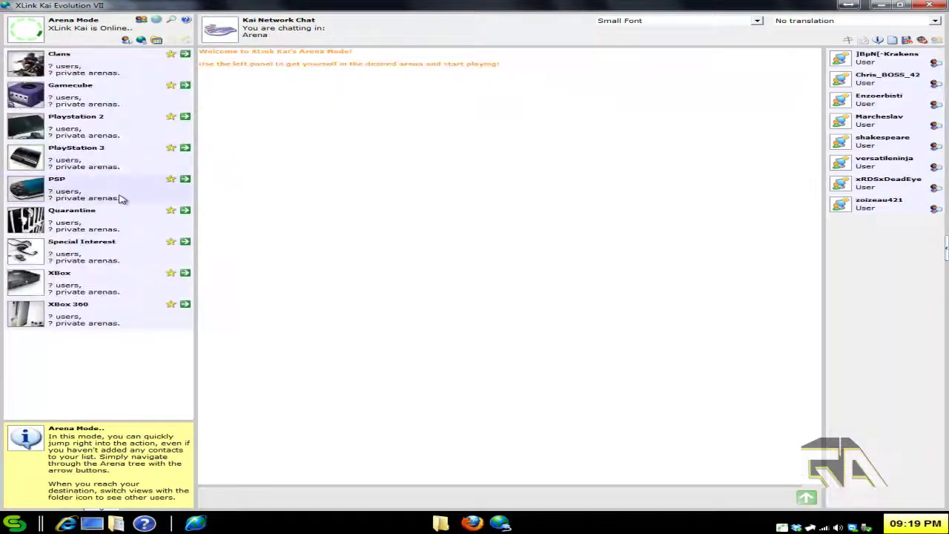
click(186, 181)
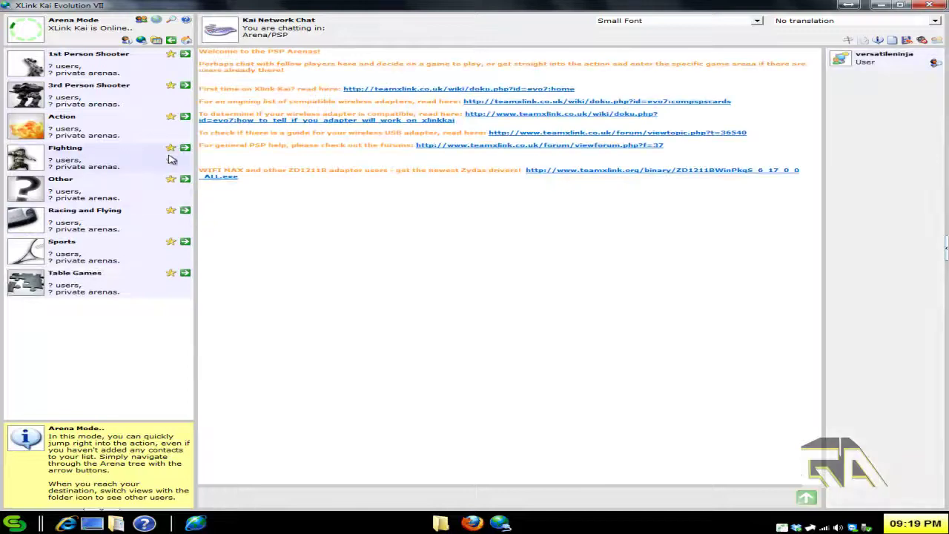
click(185, 118)
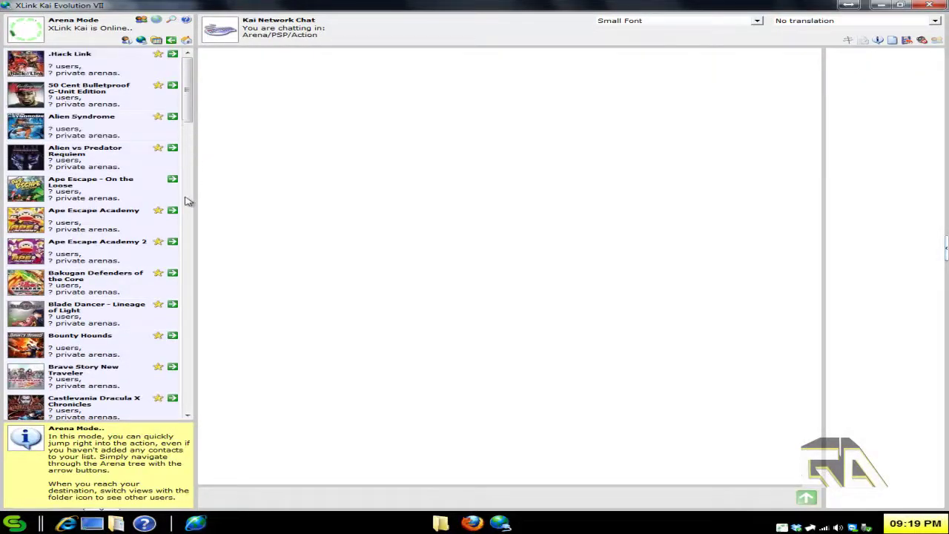
scroll(186, 215, down, 20)
scroll(175, 159, up, 10)
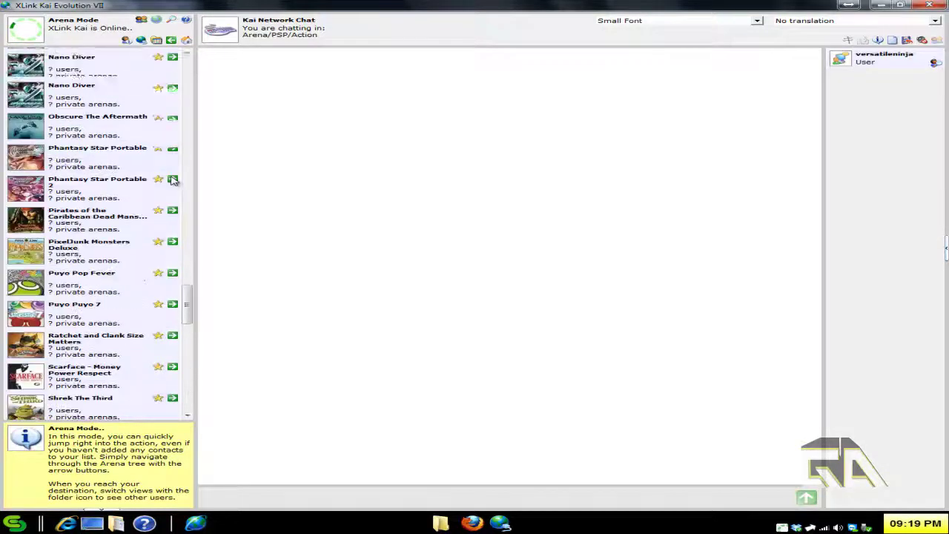
scroll(171, 182, up, 10)
scroll(120, 230, down, 4)
scroll(121, 222, down, 8)
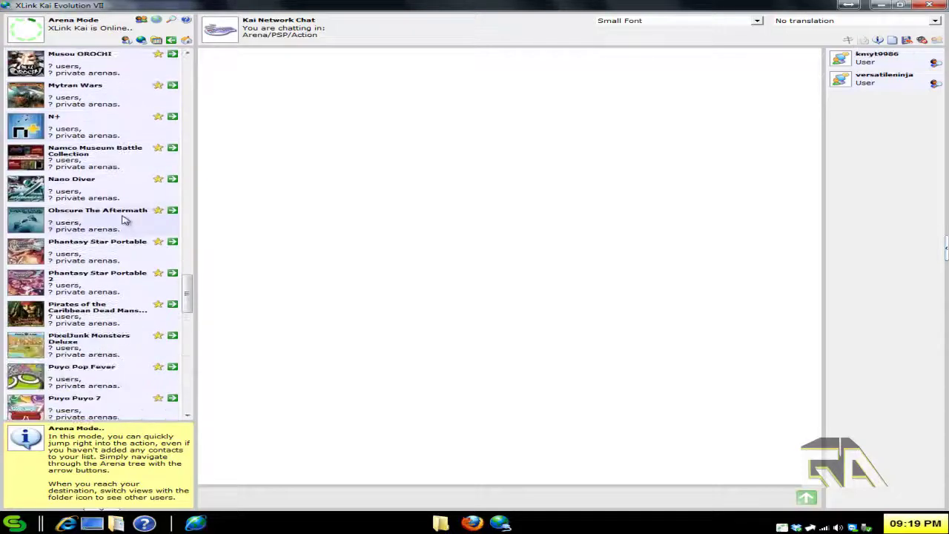
scroll(124, 218, up, 2)
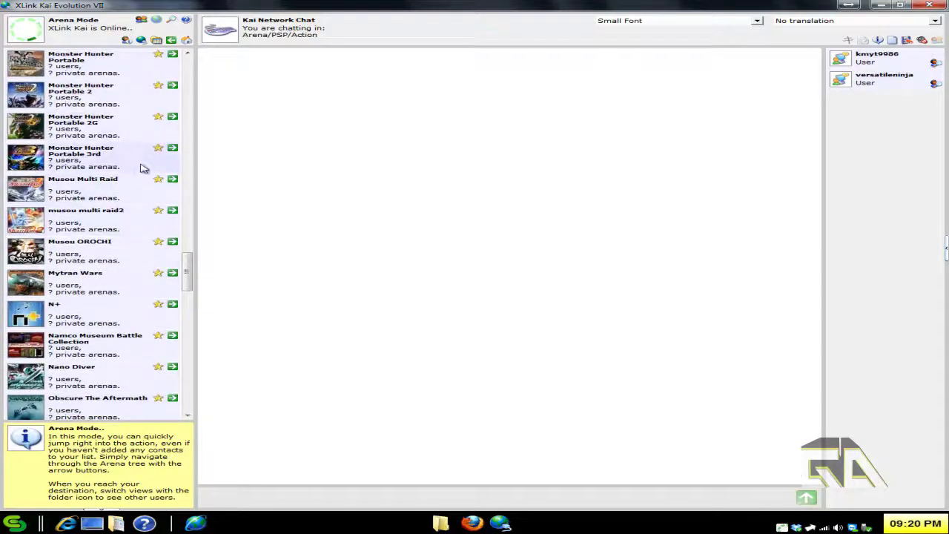
Go to Monster Hunter Portable 3rd > Japan > No Password Arena > 3 Zatsudan and Setsuzoku Support.
click(173, 148)
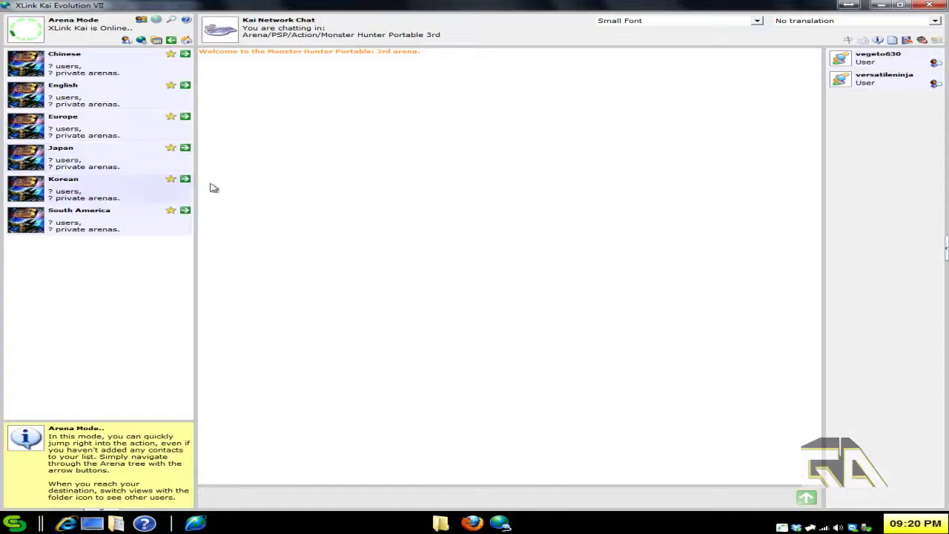
click(185, 86)
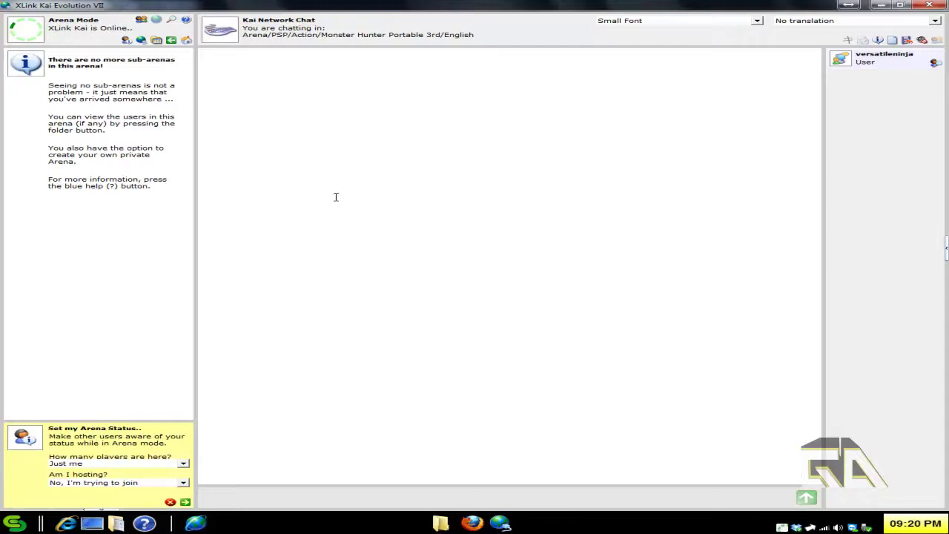
click(171, 40)
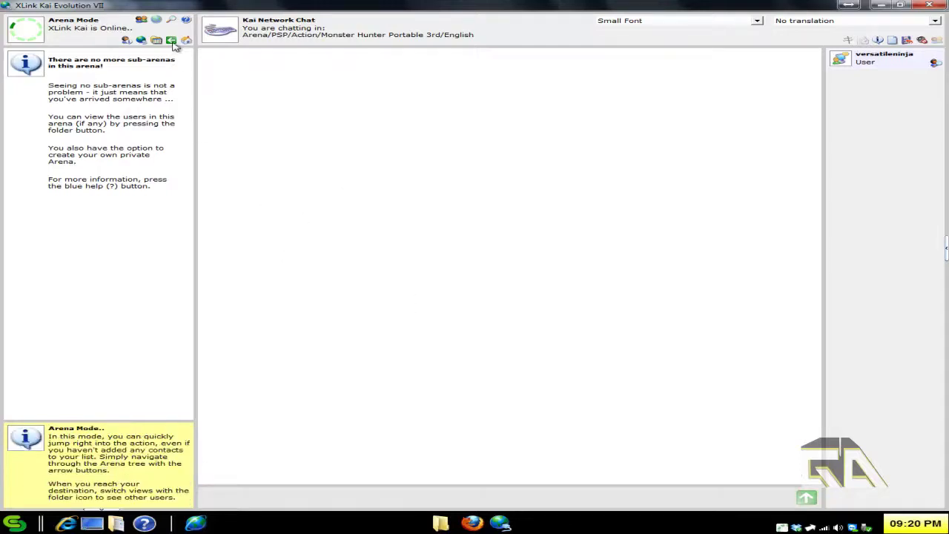
click(184, 148)
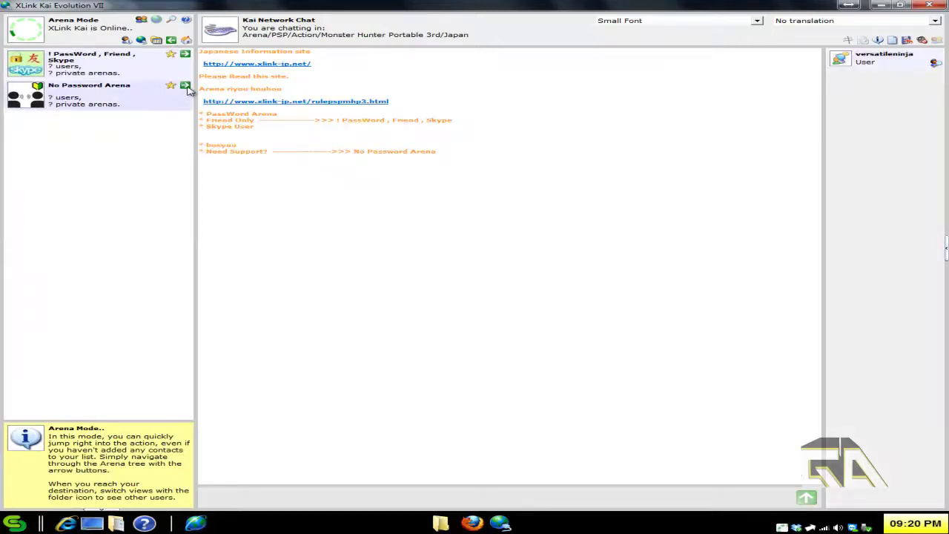
click(186, 87)
click(186, 56)
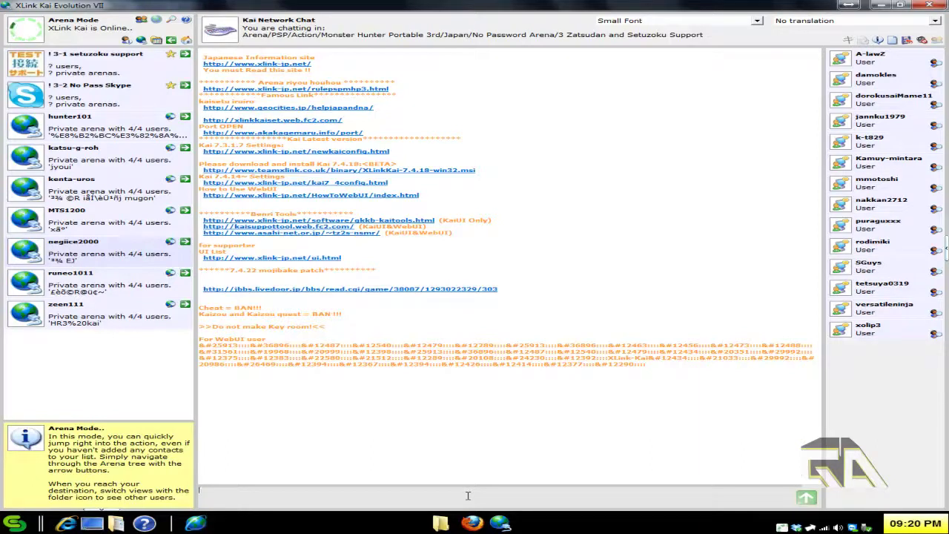
Run bridge.exe from AdhocToUSBv2_for_6xx in multithread mode (0) on the MS LoopBack Driver interface.
click(441, 523)
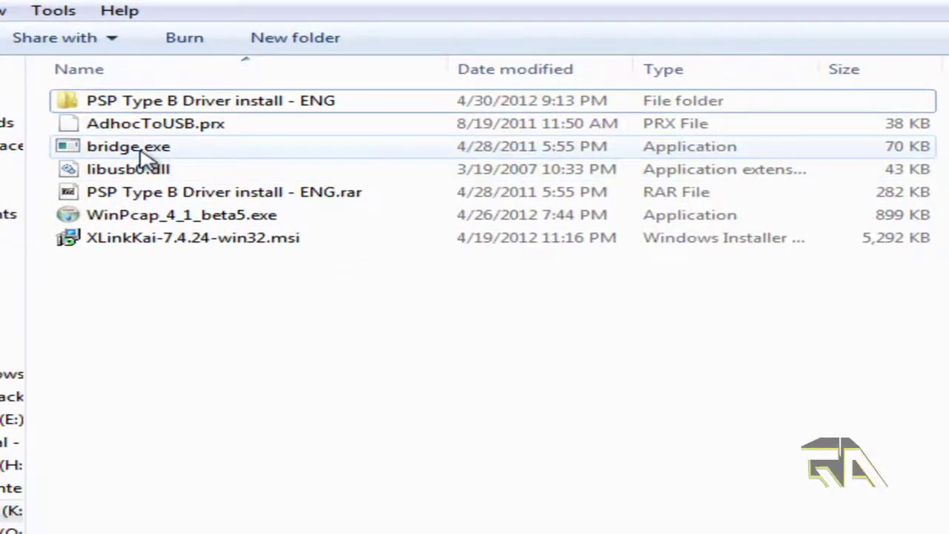
double_click(145, 152)
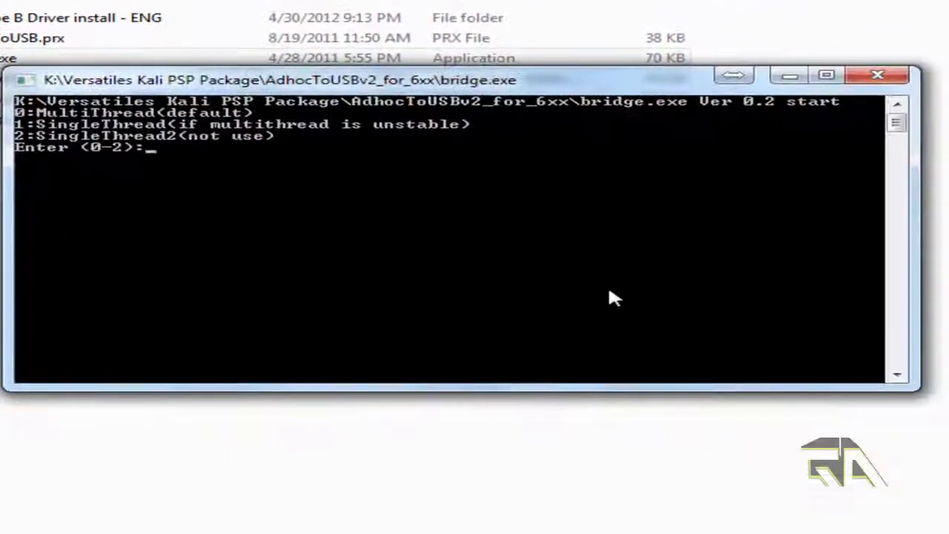
text(0)
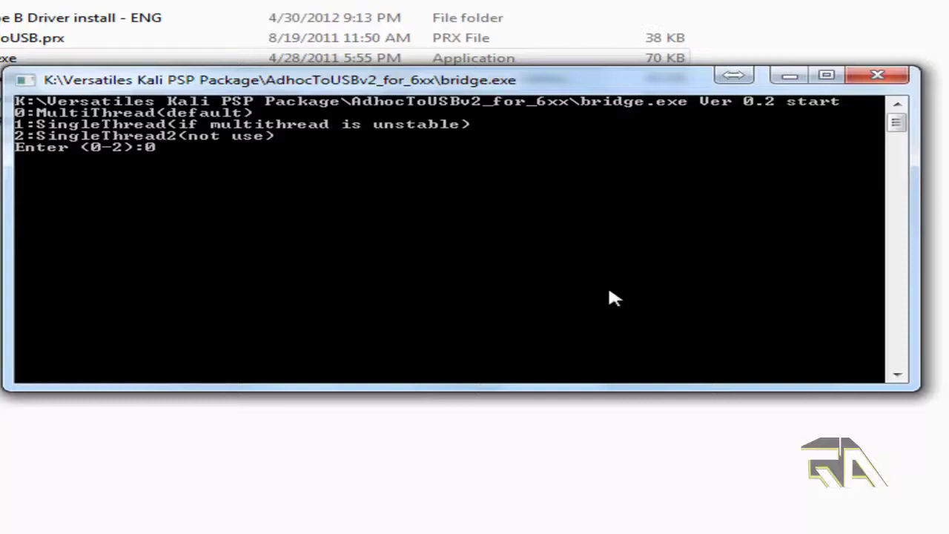
key(Return)
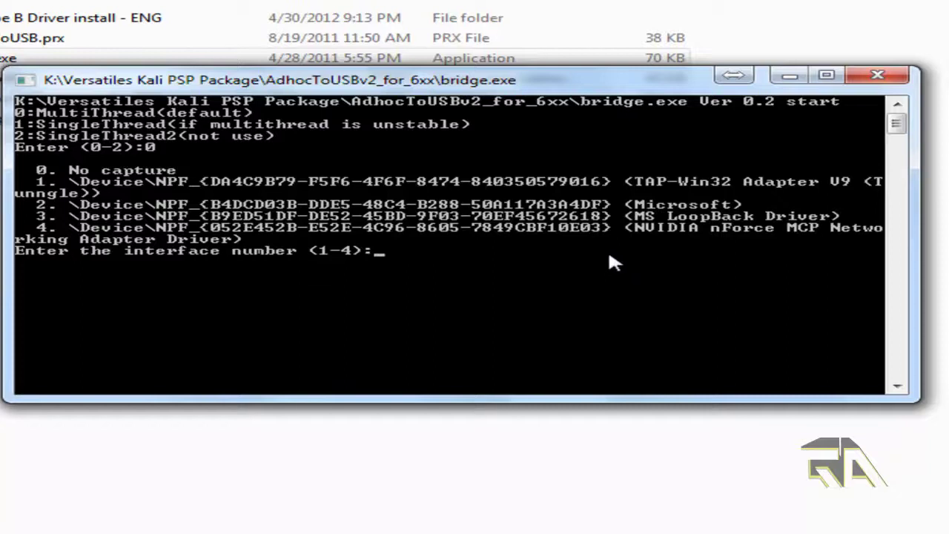
key(Return)
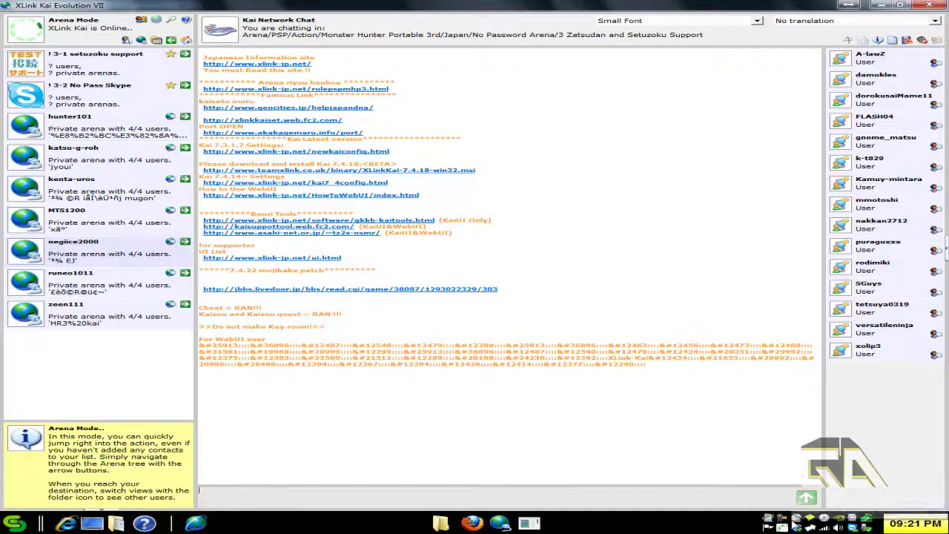
Save the XLink Kai configuration with Web UI selected, declining the remember-password prompt.
right_click(788, 527)
click(839, 507)
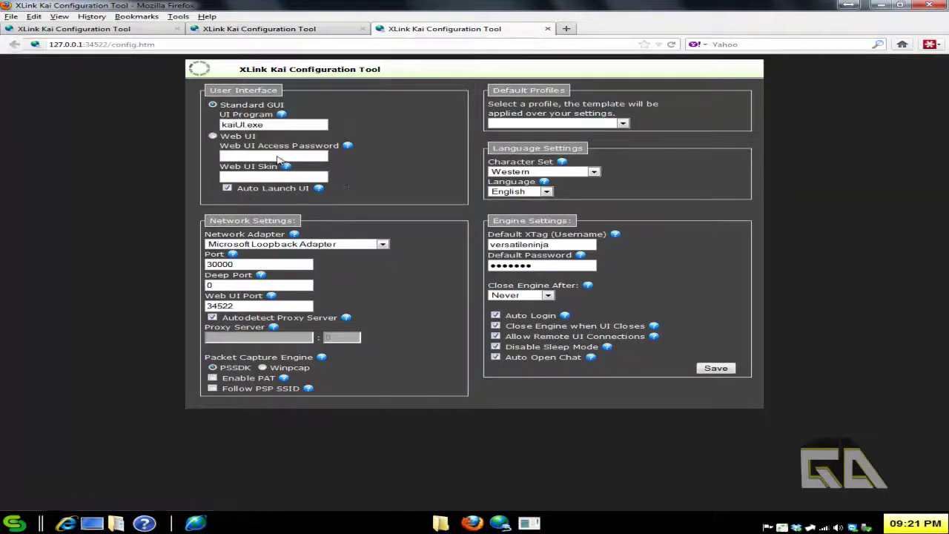
click(716, 368)
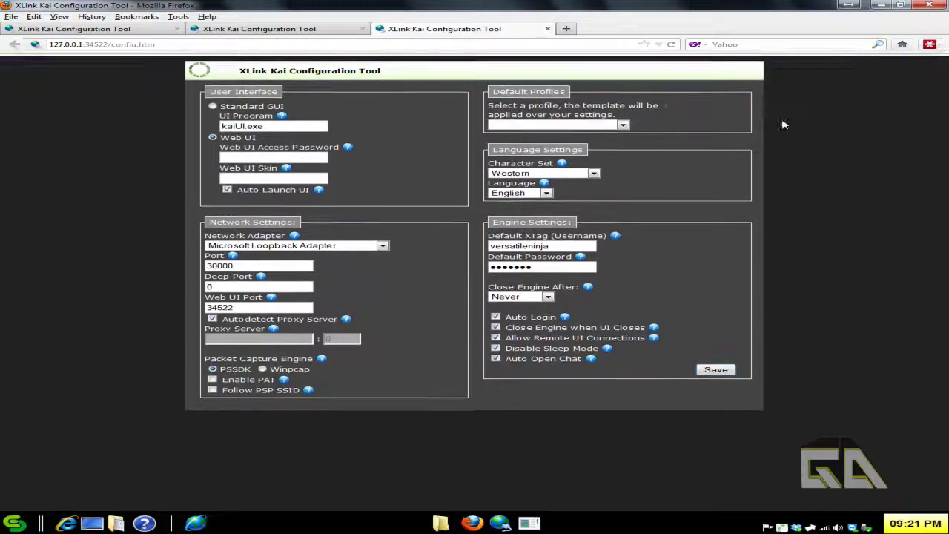
click(898, 62)
Open the Kai web UI's Metrics, confirm the PSP under Found Consoles, then close it.
right_click(782, 528)
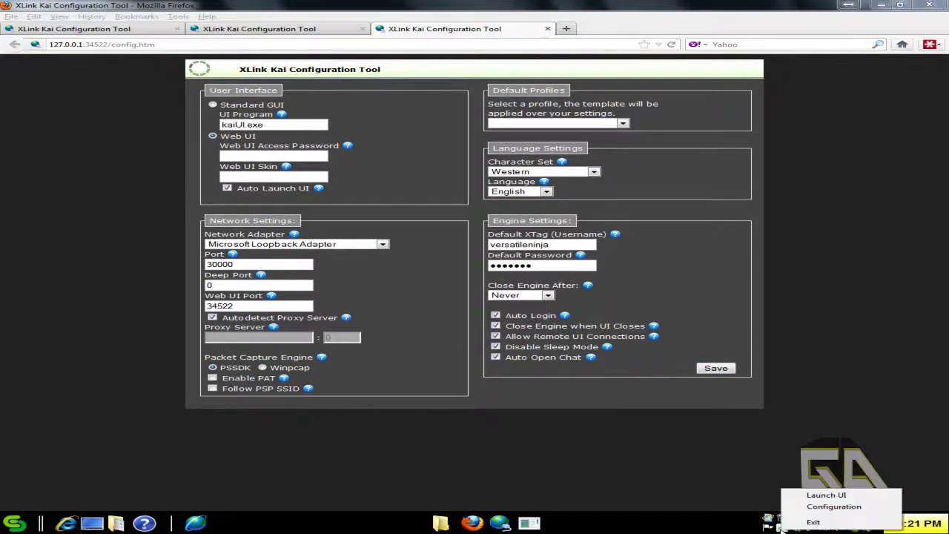
click(825, 497)
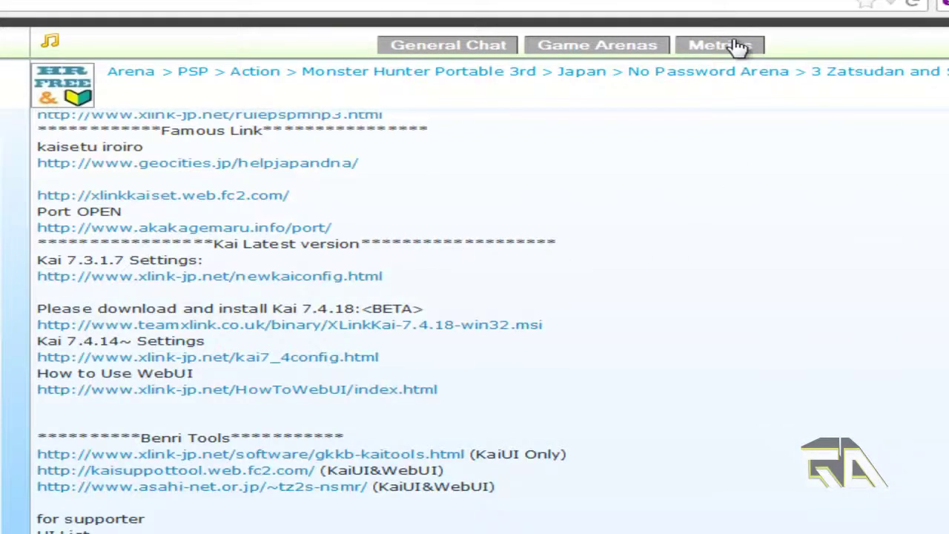
click(736, 46)
scroll(716, 186, down, 4)
scroll(740, 265, down, 3)
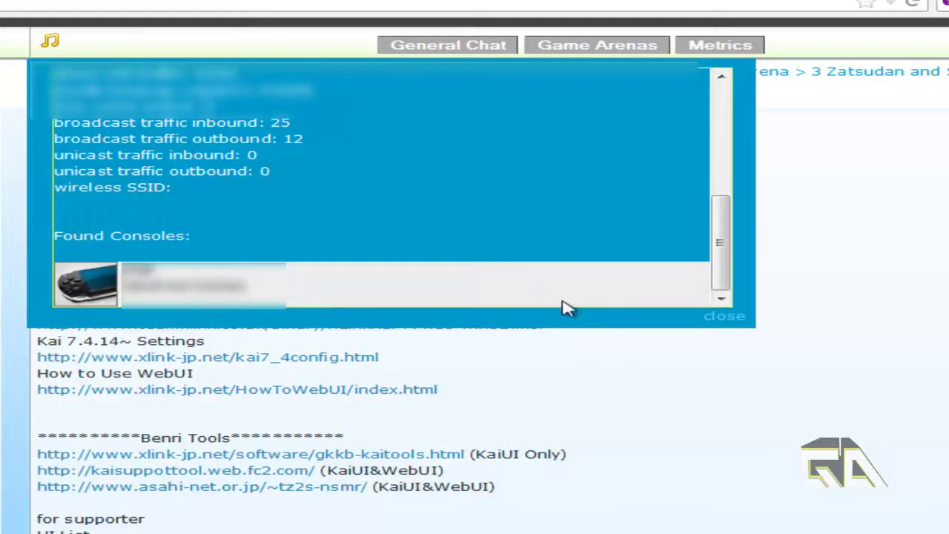
click(724, 317)
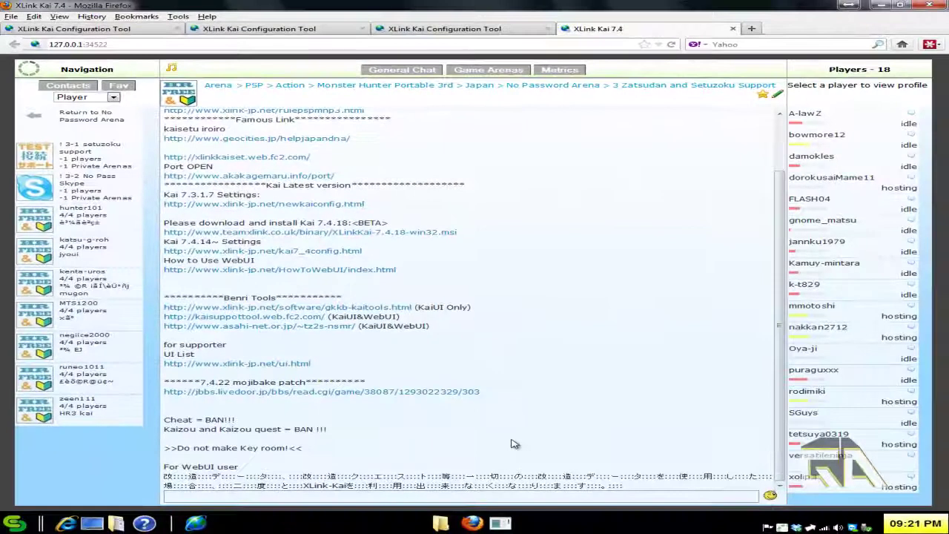